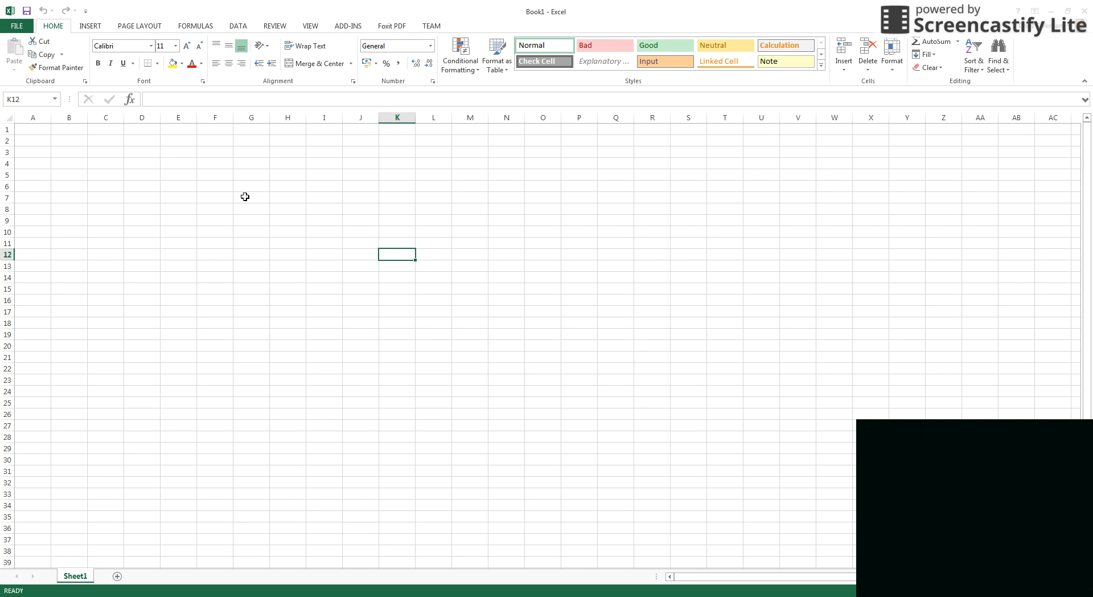
Enter 1 and 2 in A2:A3 and fill the series down to 10 in A11.
click(41, 140)
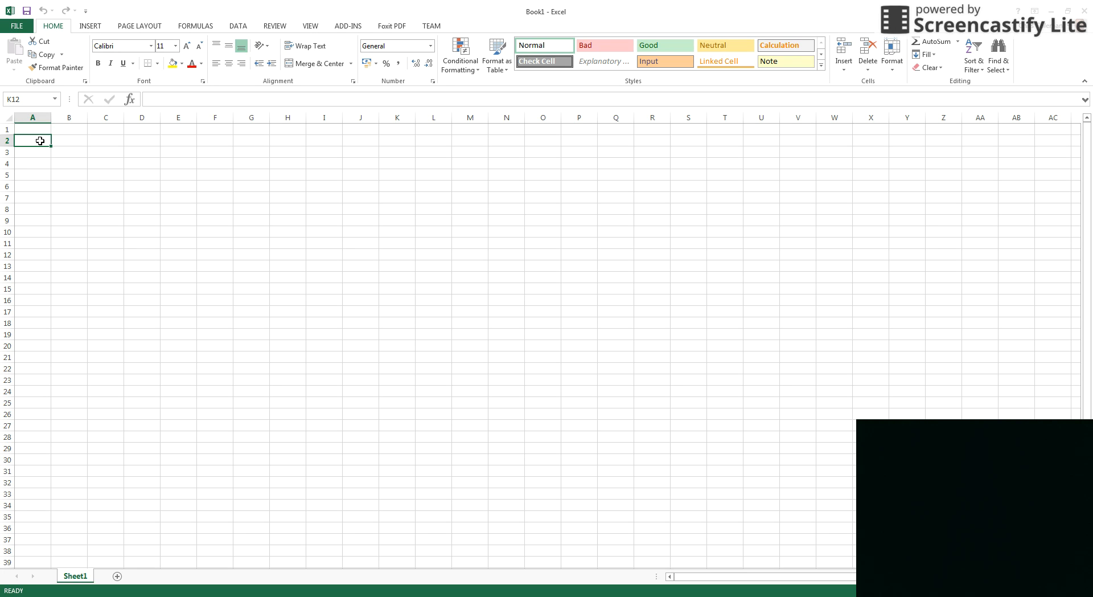
text(1)
click(36, 153)
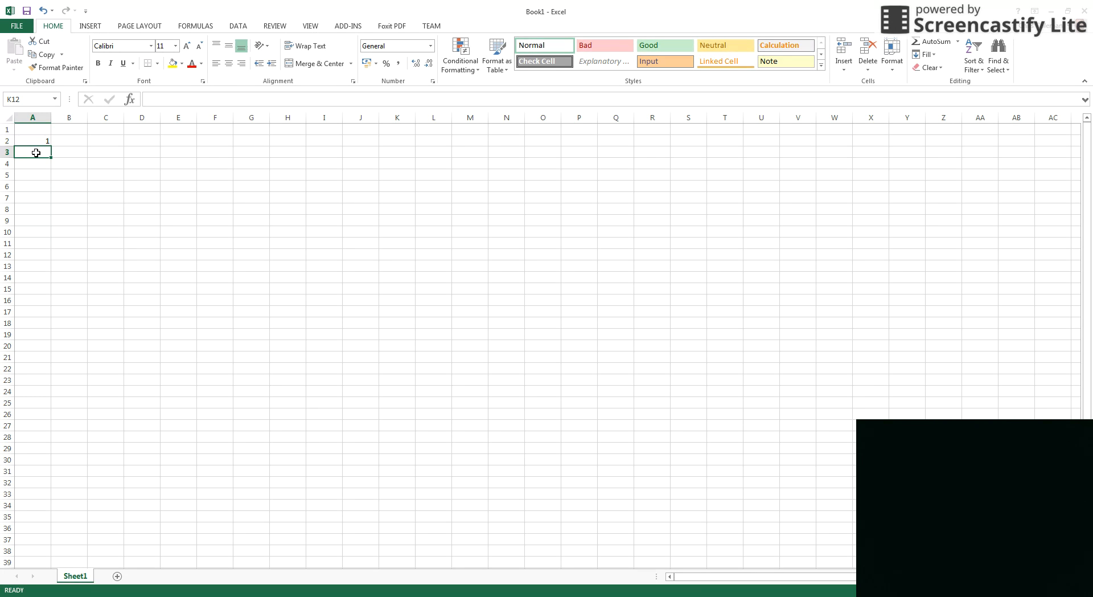
text(2)
drag(43, 141, 43, 151)
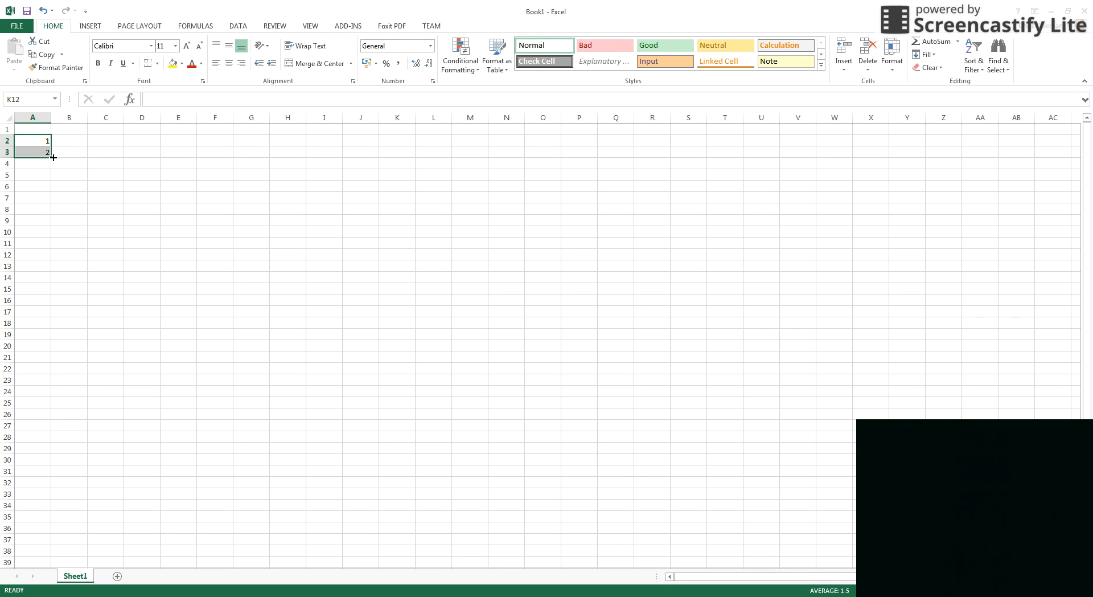
drag(50, 157, 40, 246)
click(196, 243)
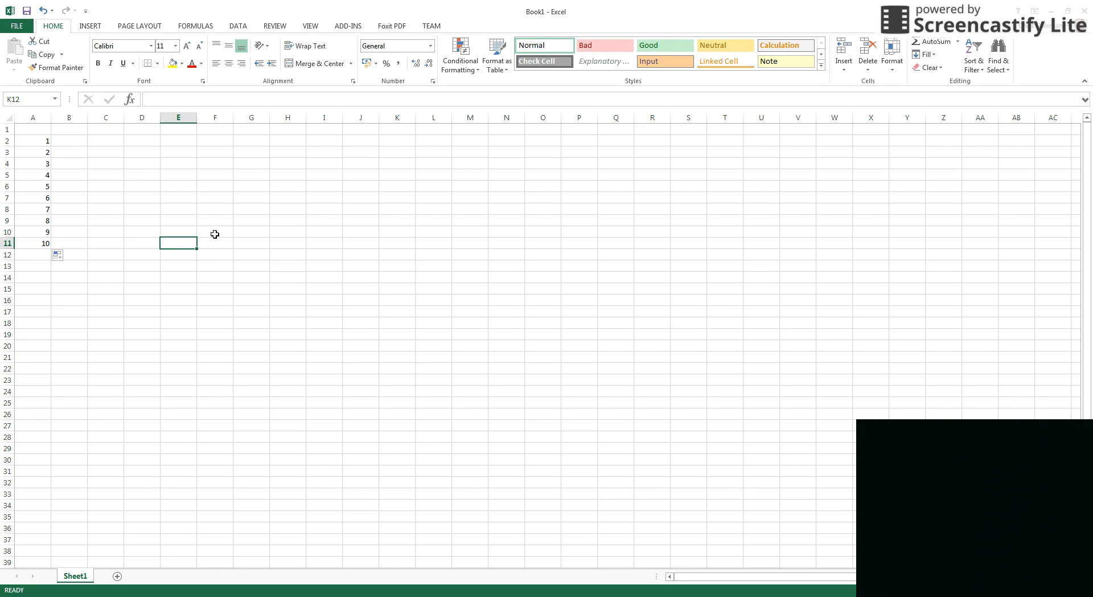
Put an x in B2 and copy it down to B11.
click(66, 143)
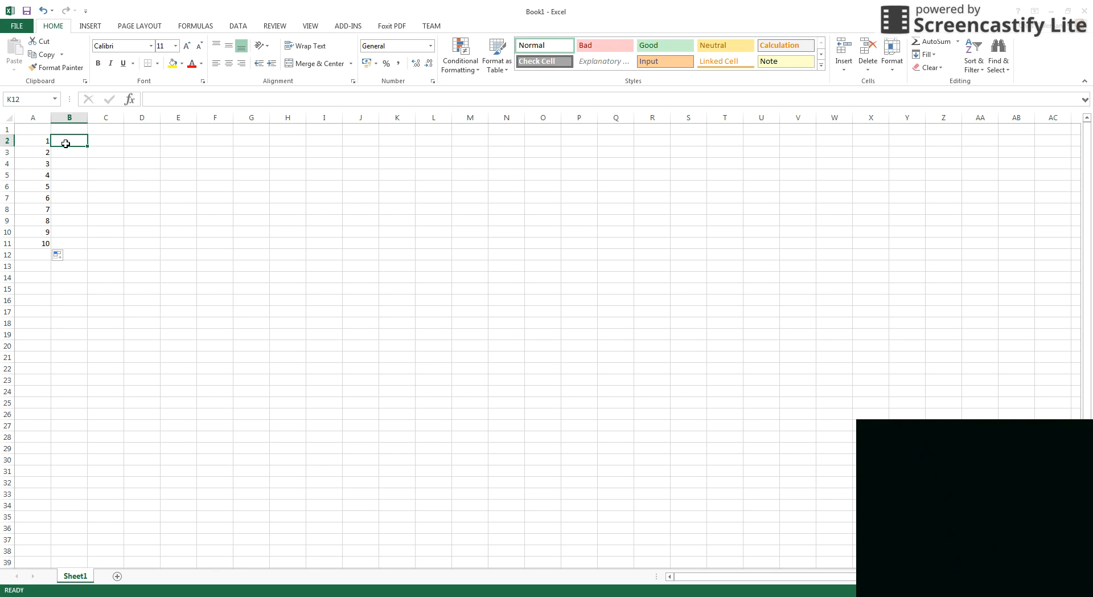
text(x)
key(Return)
click(80, 143)
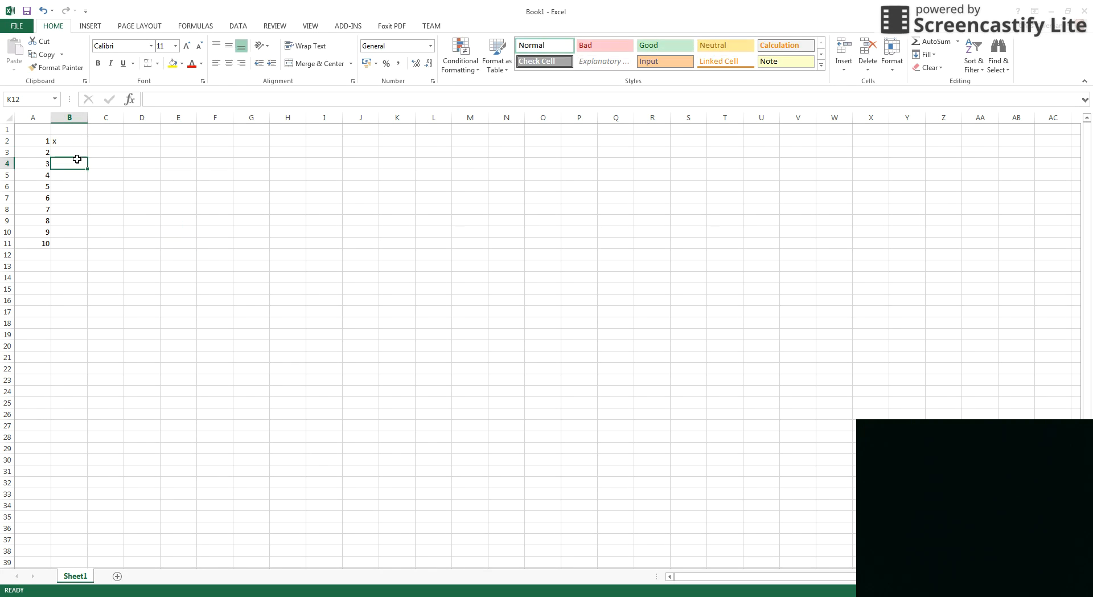
drag(87, 151, 88, 249)
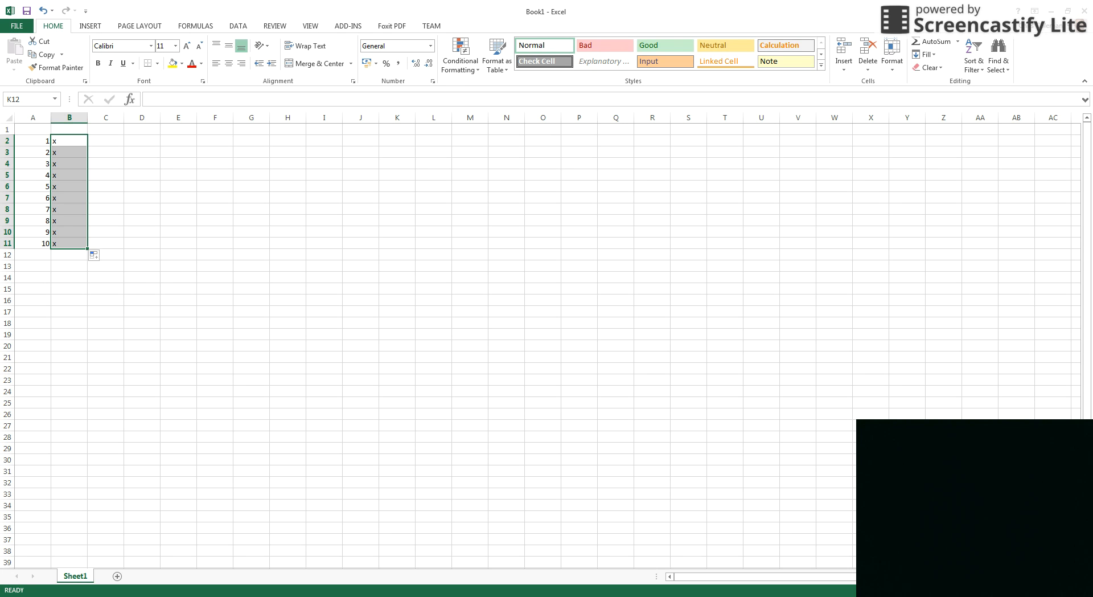
Clear the trial numbers and x's from A2:B11.
scroll(541, 340, up, 6)
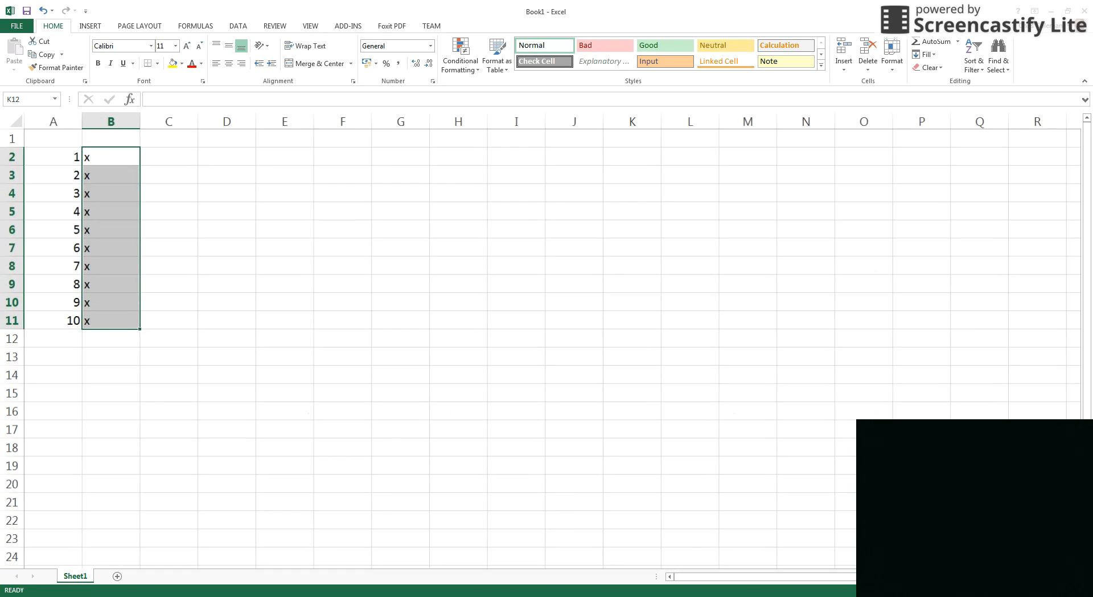
scroll(541, 341, up, 3)
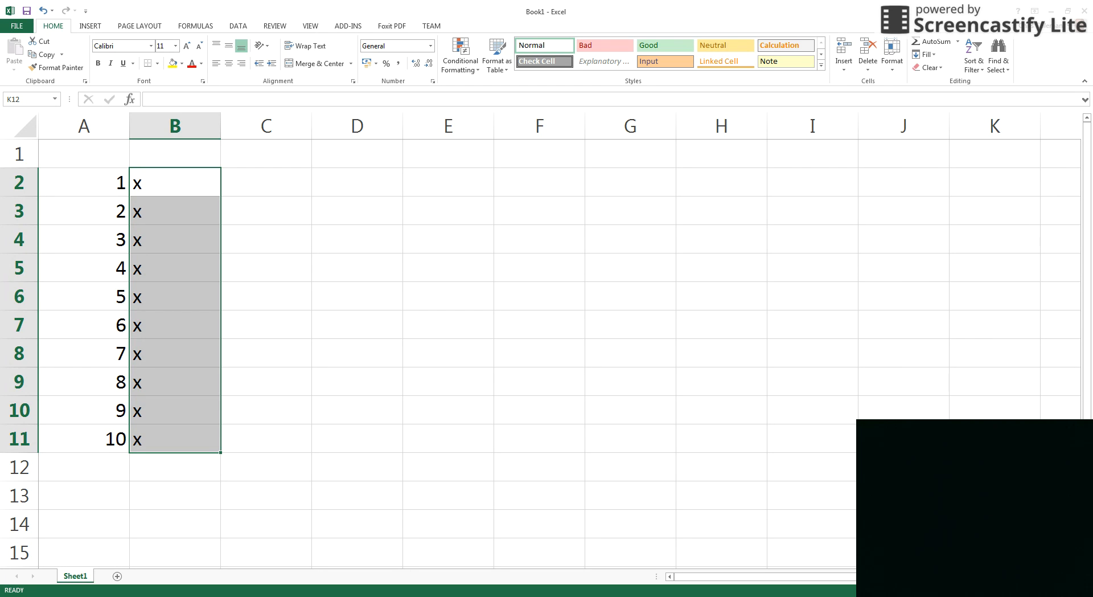
drag(94, 184, 195, 440)
key(Delete)
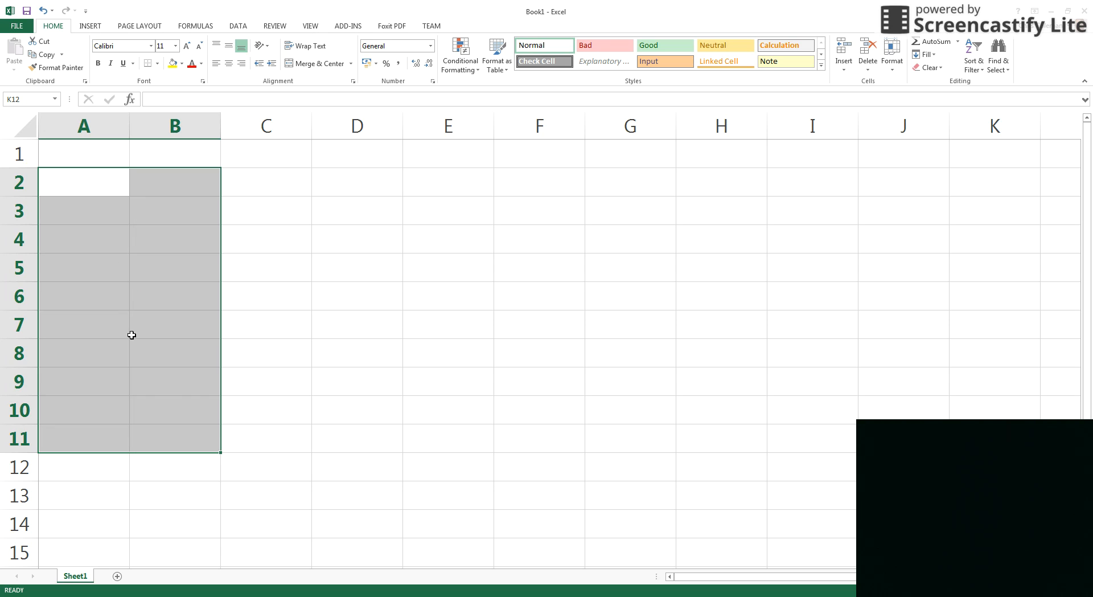
Re-enter 1 and 2 in A2:A3 and fill the series to 10 in A11.
click(66, 191)
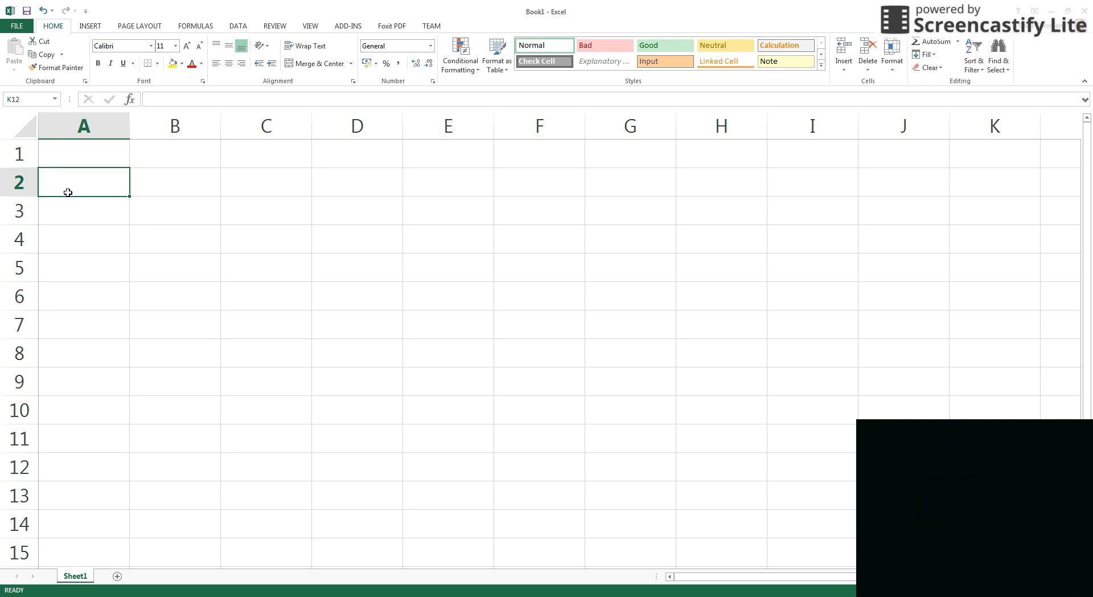
text(1)
click(76, 222)
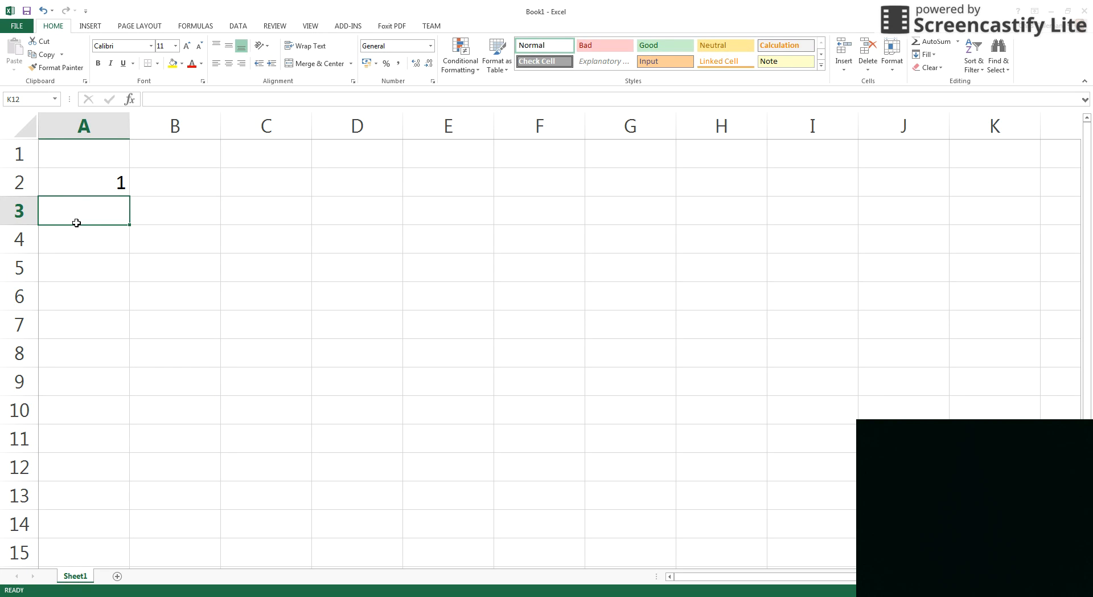
text(2)
drag(80, 183, 86, 216)
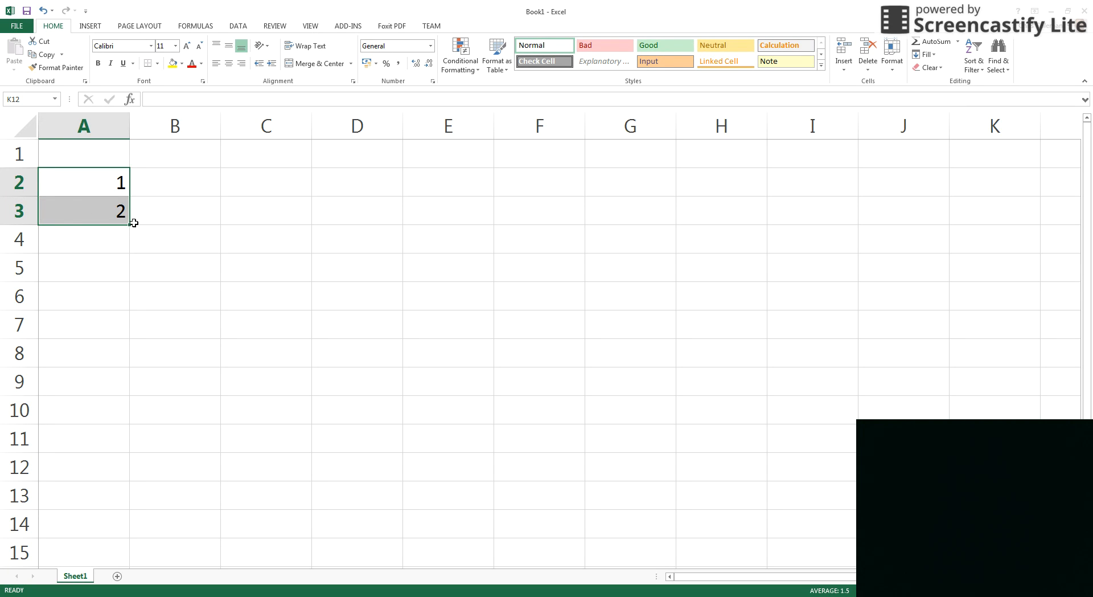
drag(128, 224, 116, 446)
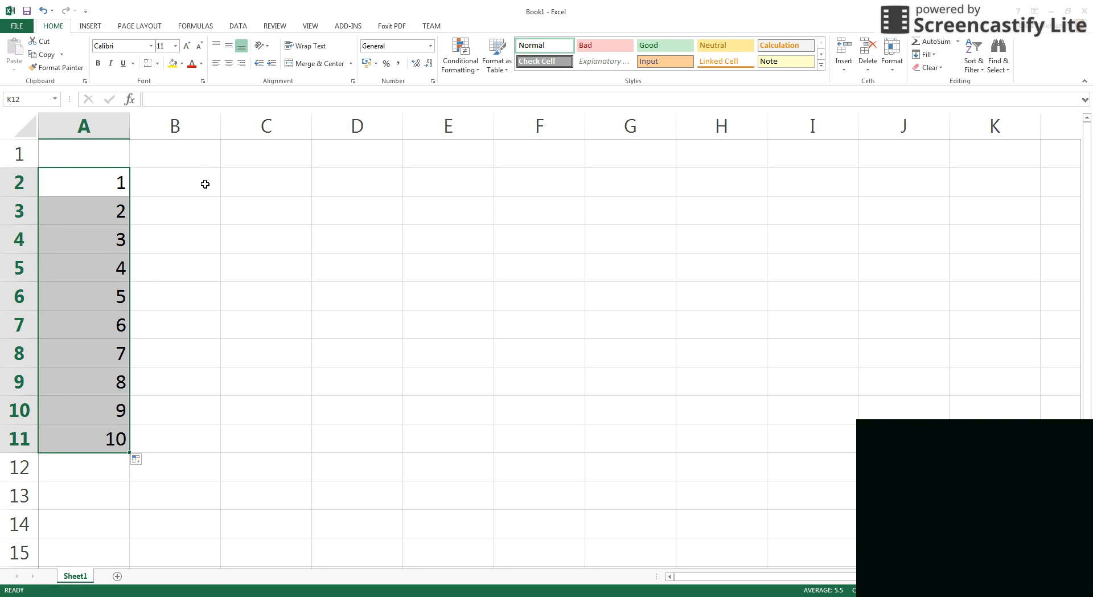
click(205, 184)
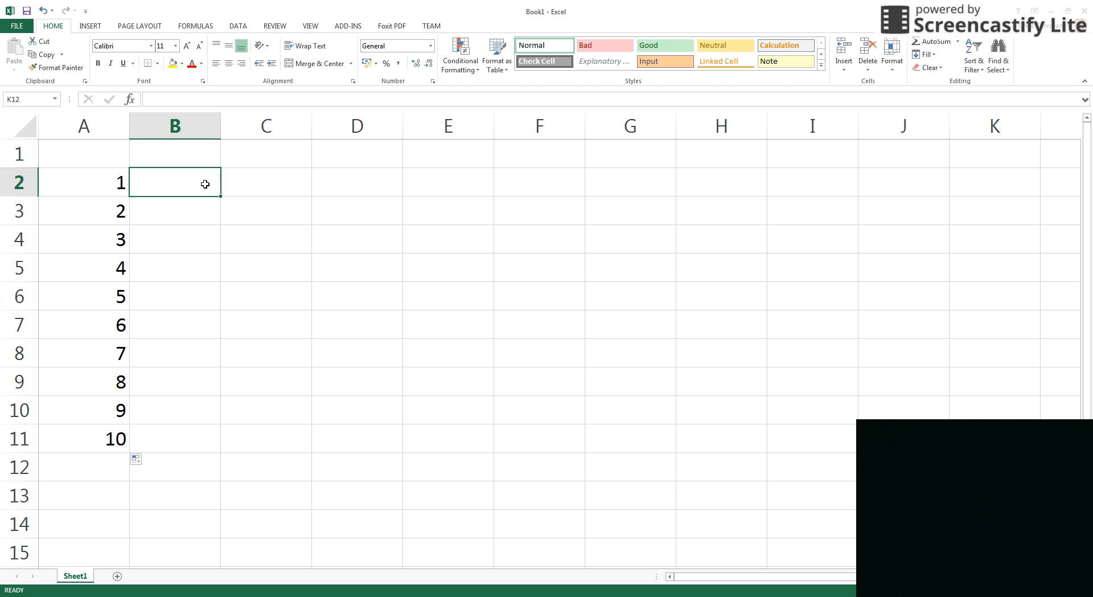
Type x in B2, copy it down to B11, and centre-align A2:B11.
text(x)
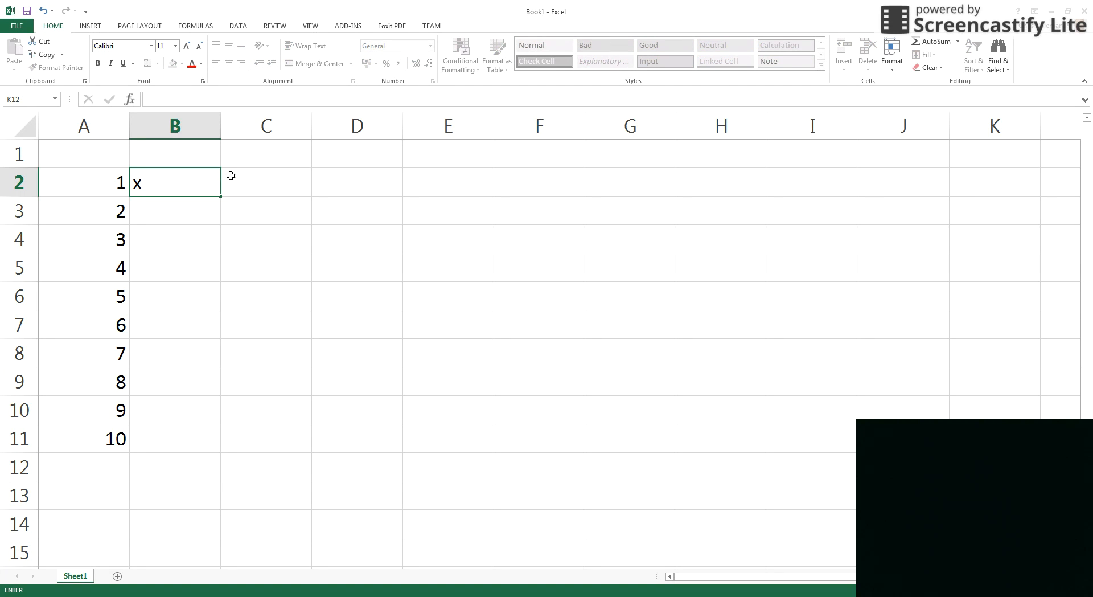
drag(220, 198, 200, 449)
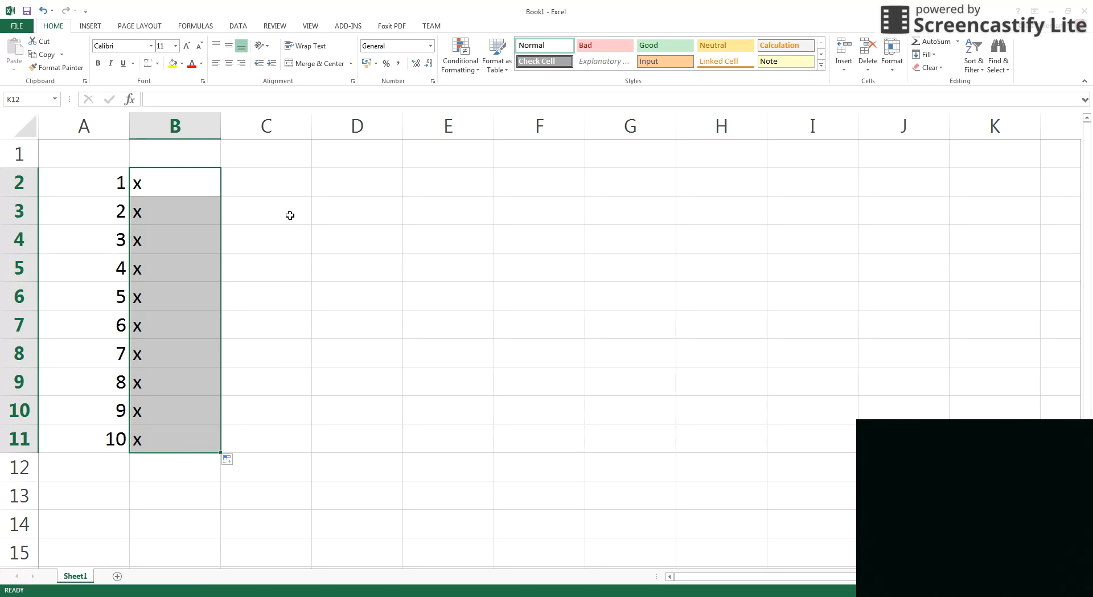
click(83, 181)
drag(122, 202, 173, 441)
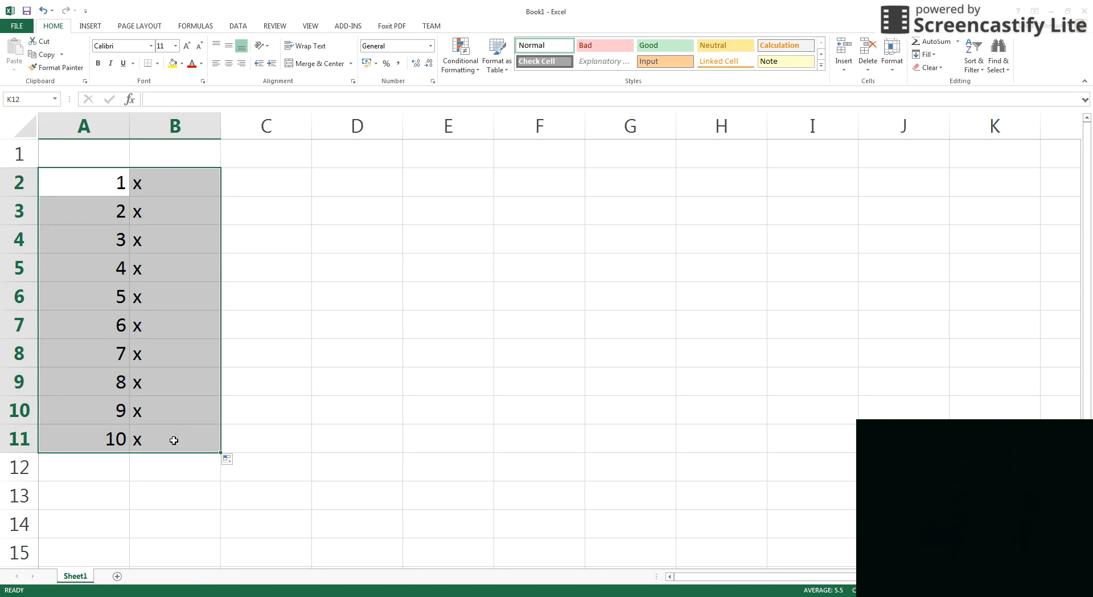
click(232, 67)
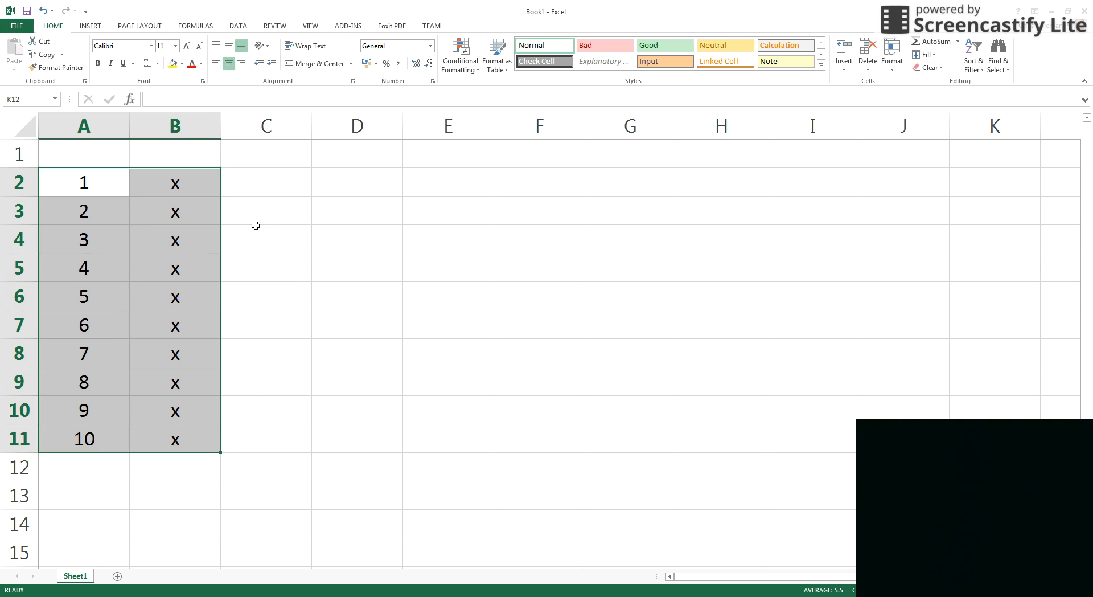
click(258, 227)
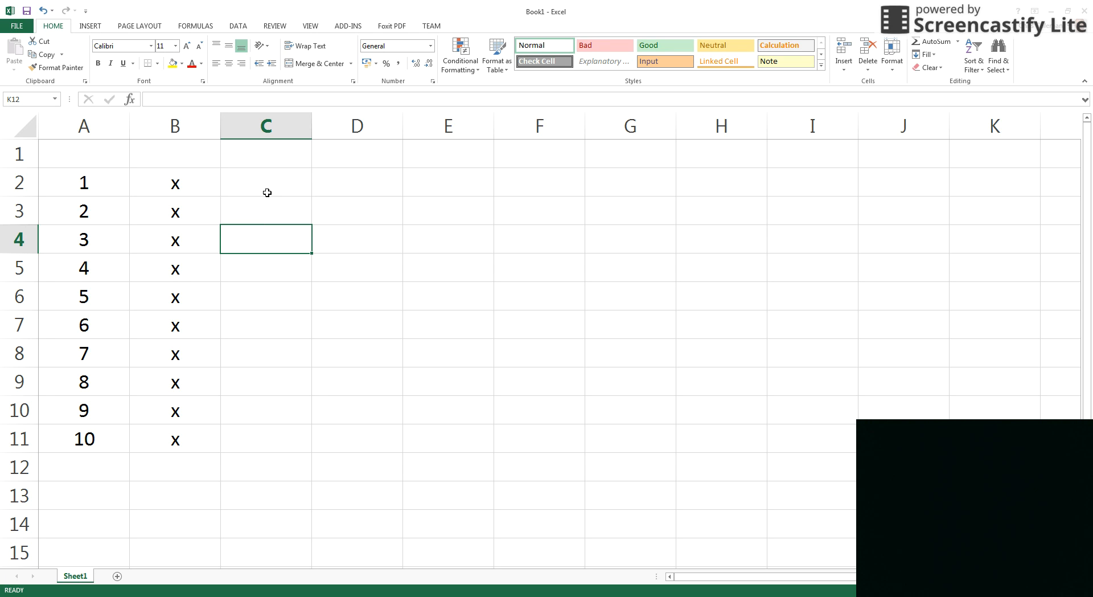
Enter 2 in C2, fill it down to C11, and centre column C.
click(267, 192)
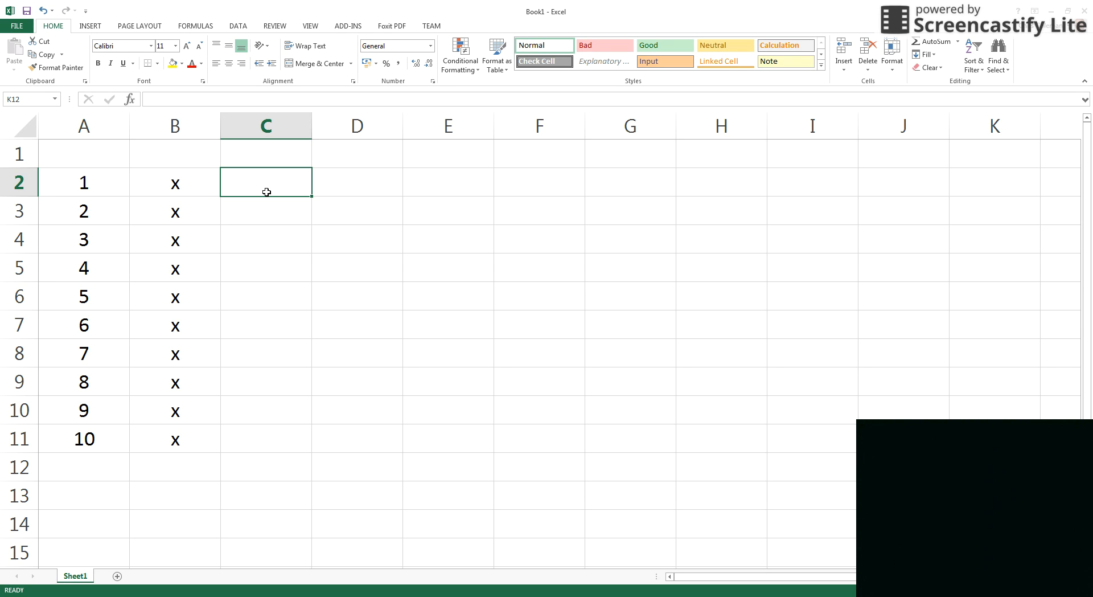
text(2)
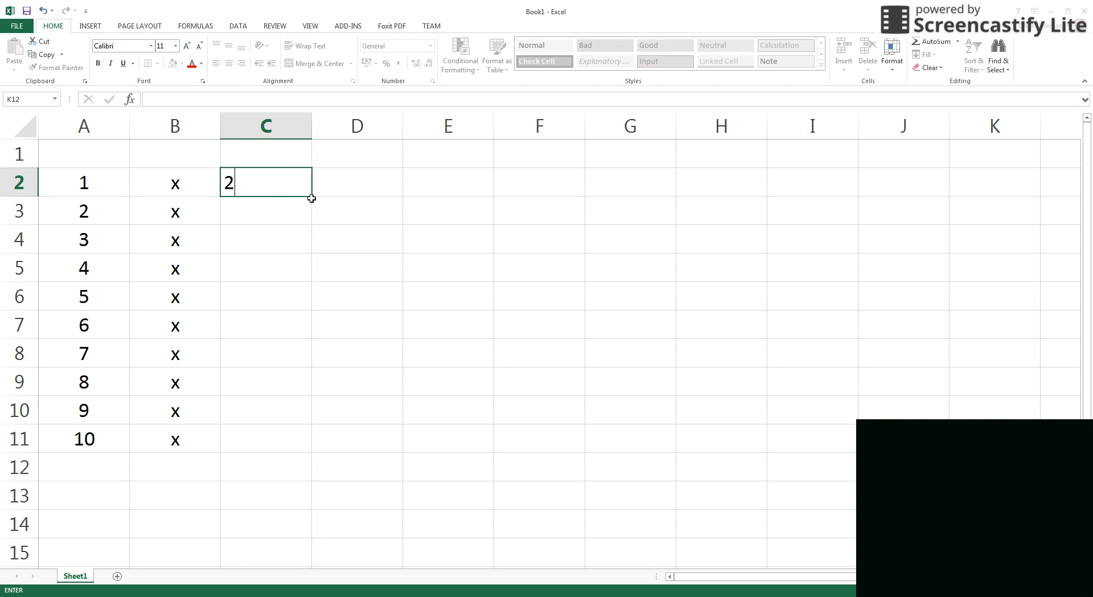
drag(311, 196, 298, 445)
click(229, 64)
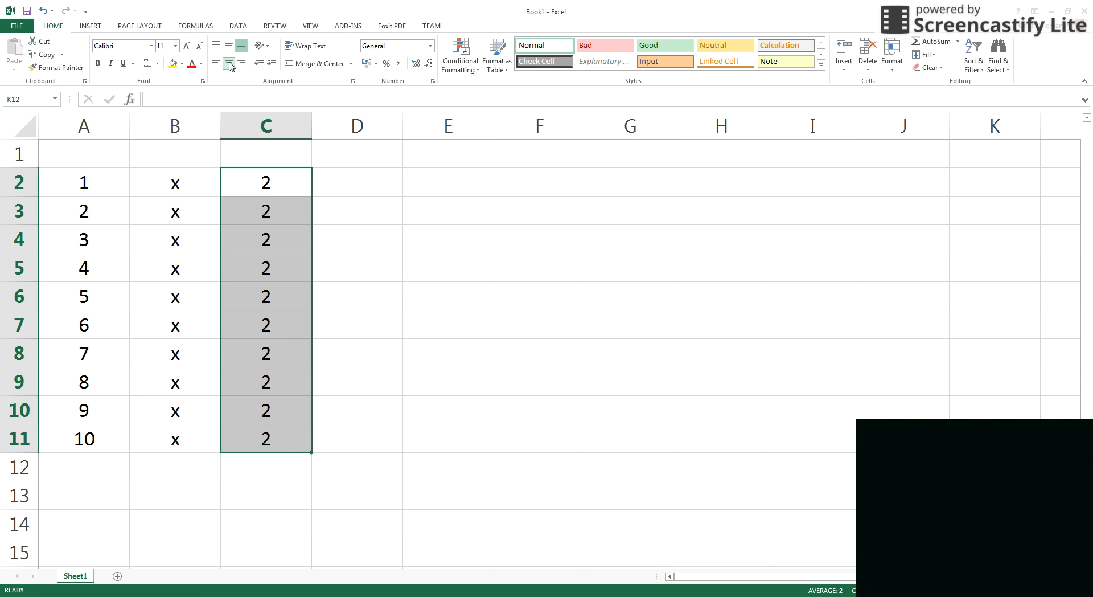
click(359, 229)
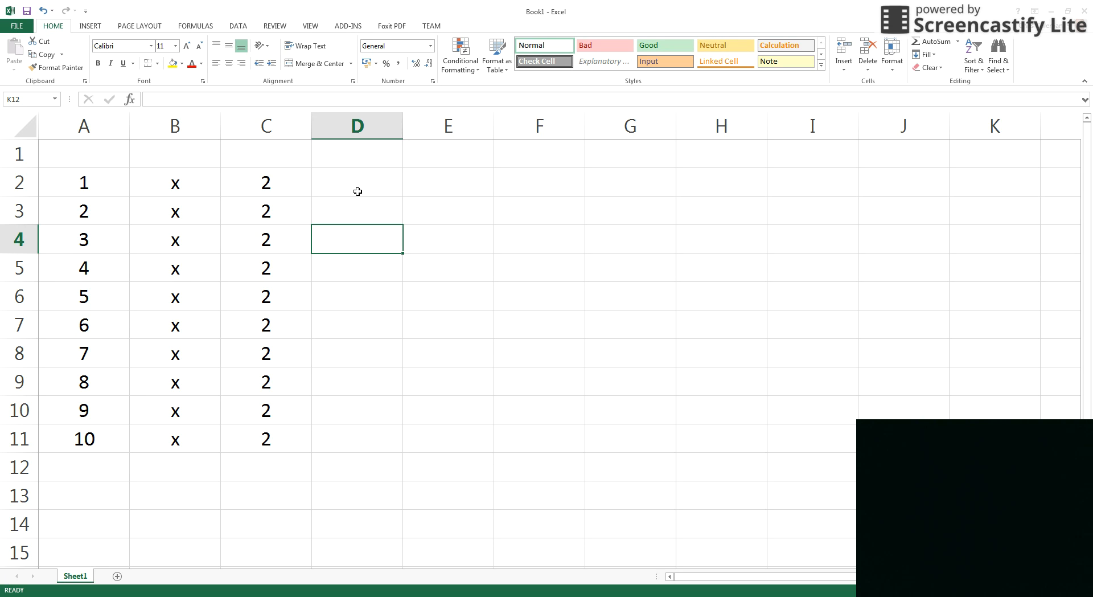
Fill D2:D11 with centred equals signs, then begin a formula with = in E2.
click(357, 192)
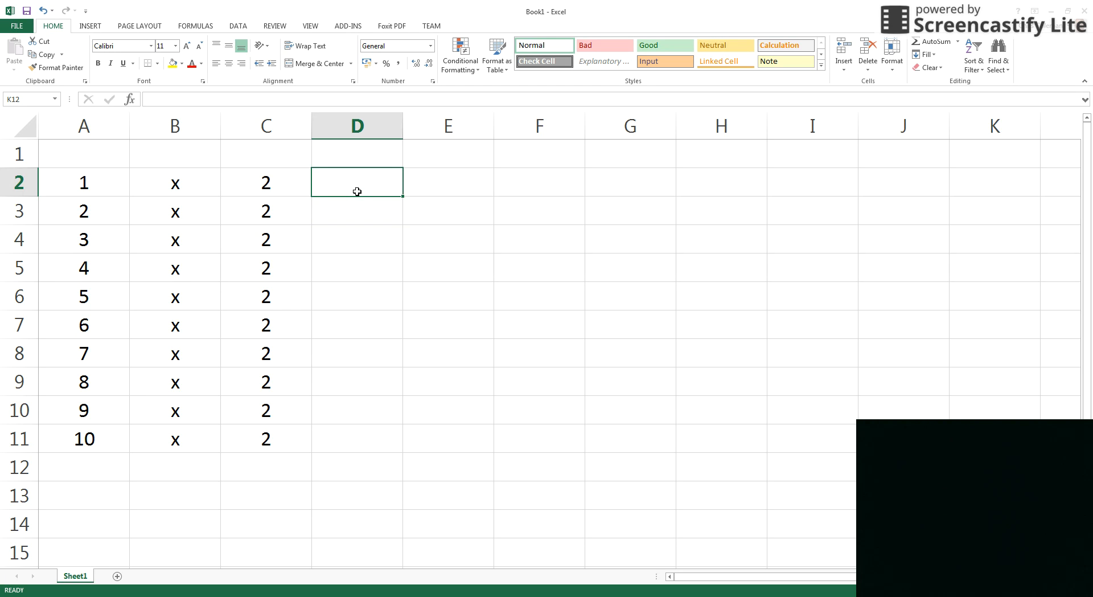
double_click(357, 191)
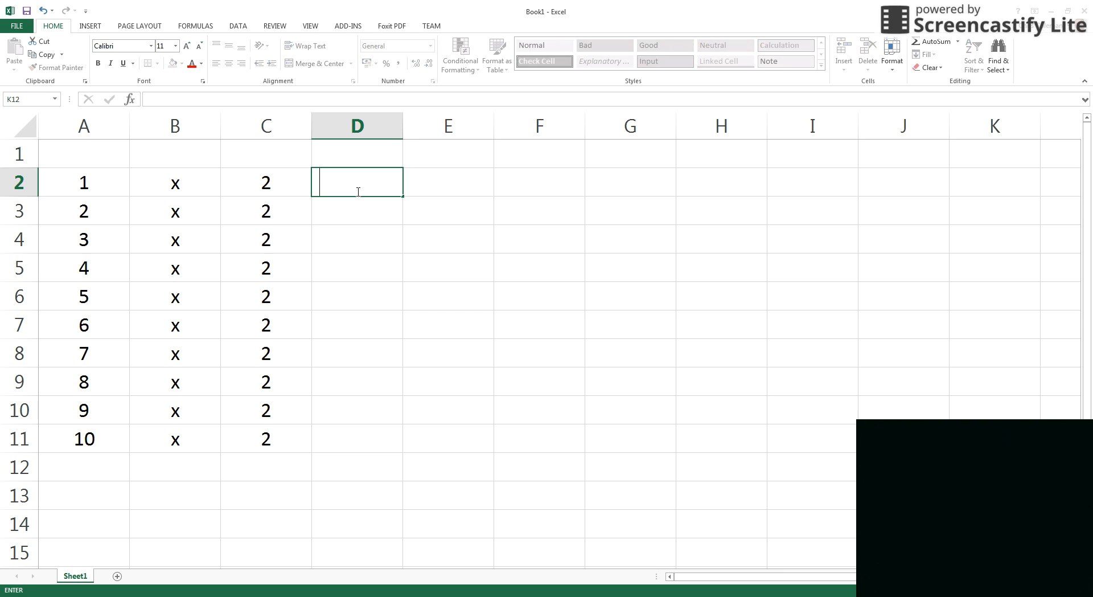
text(=)
drag(403, 196, 359, 453)
click(449, 173)
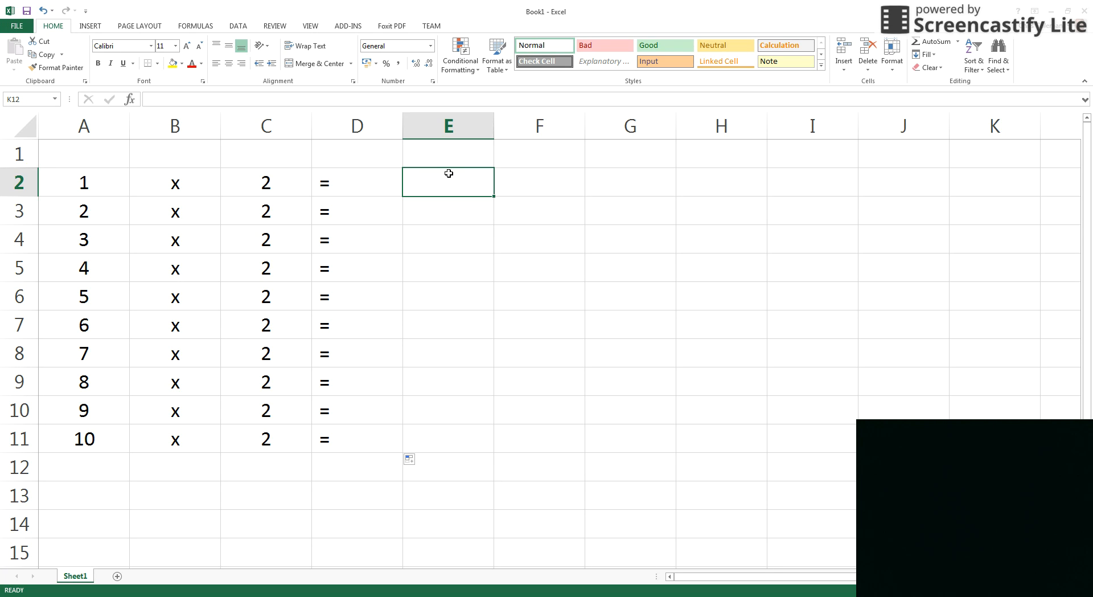
drag(373, 175, 375, 443)
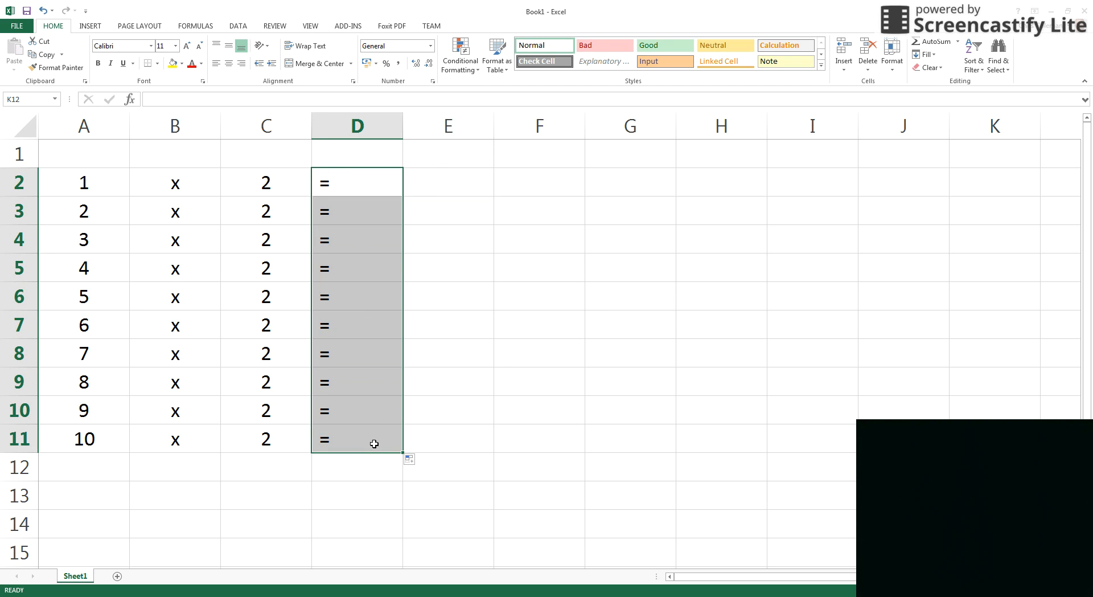
click(229, 64)
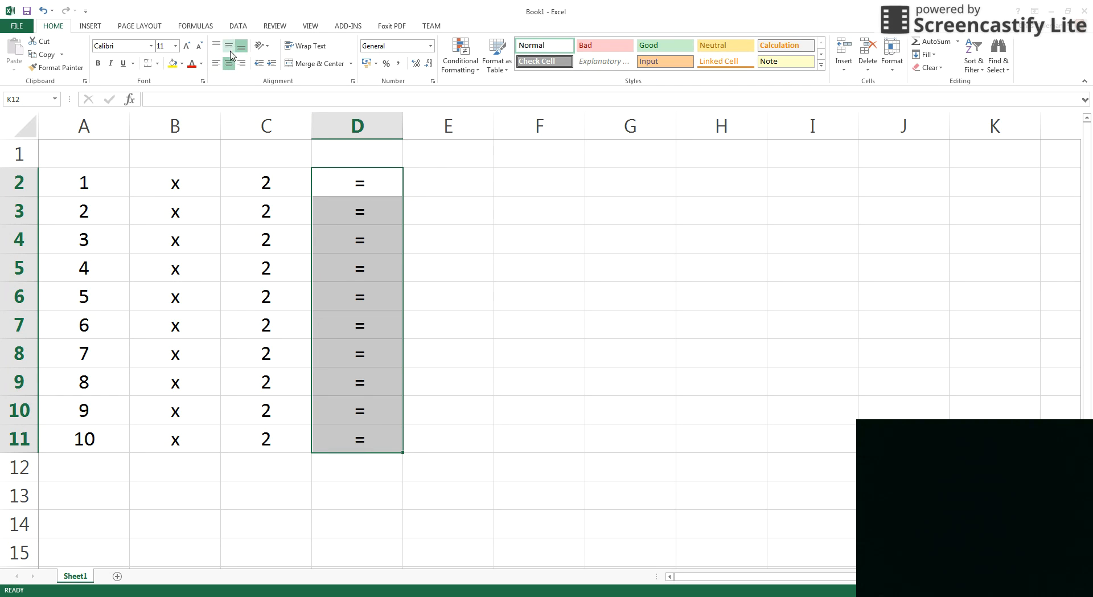
click(471, 186)
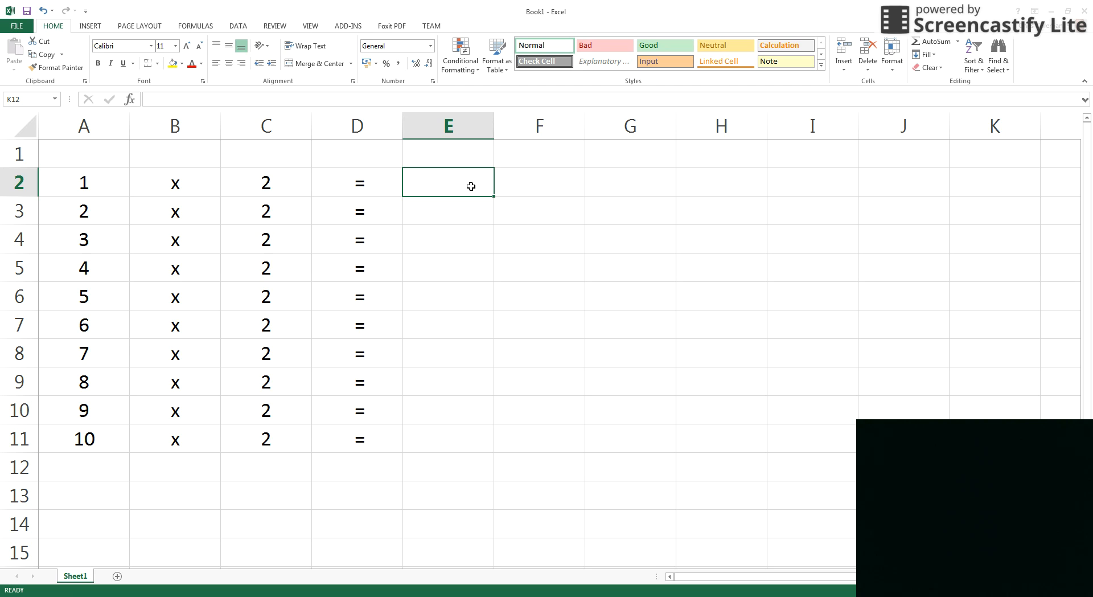
text(=)
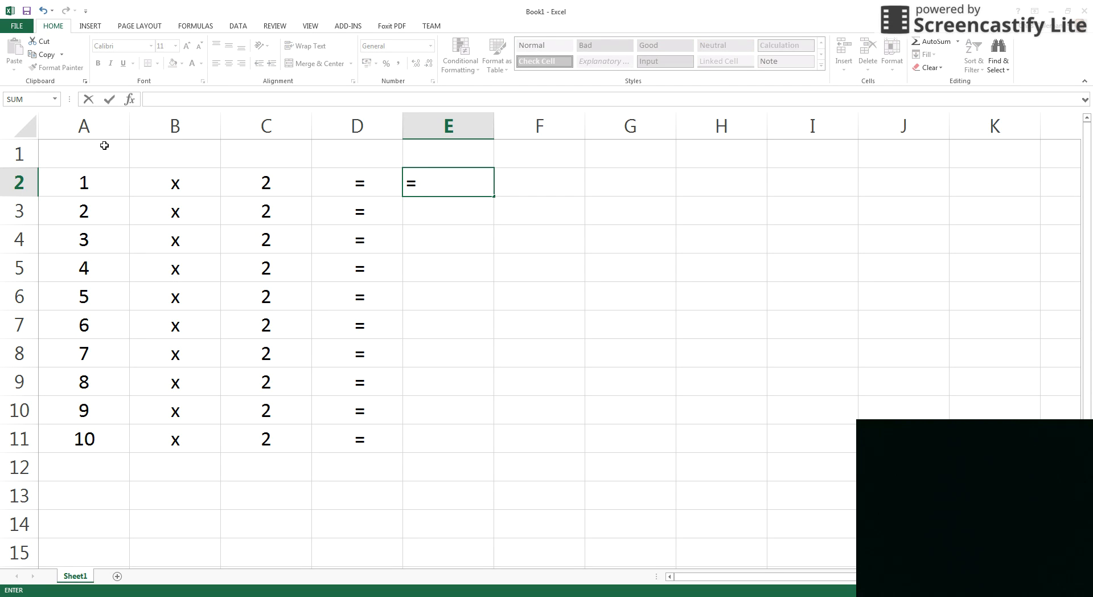
Complete the formula =A2*C2 in E2 so it shows 2.
click(70, 191)
click(70, 191)
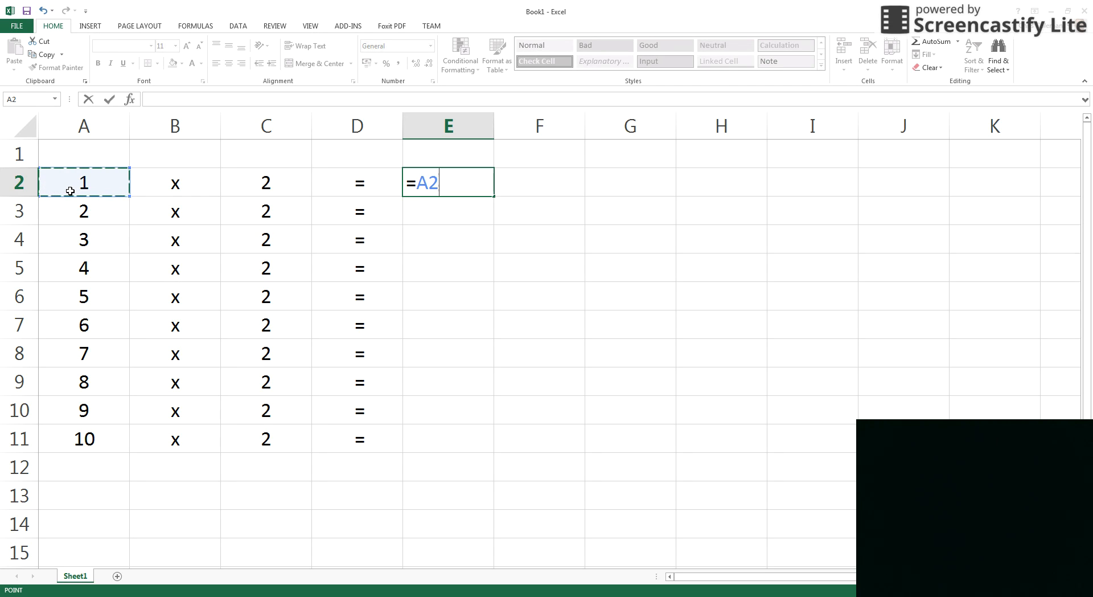
text(*)
click(290, 187)
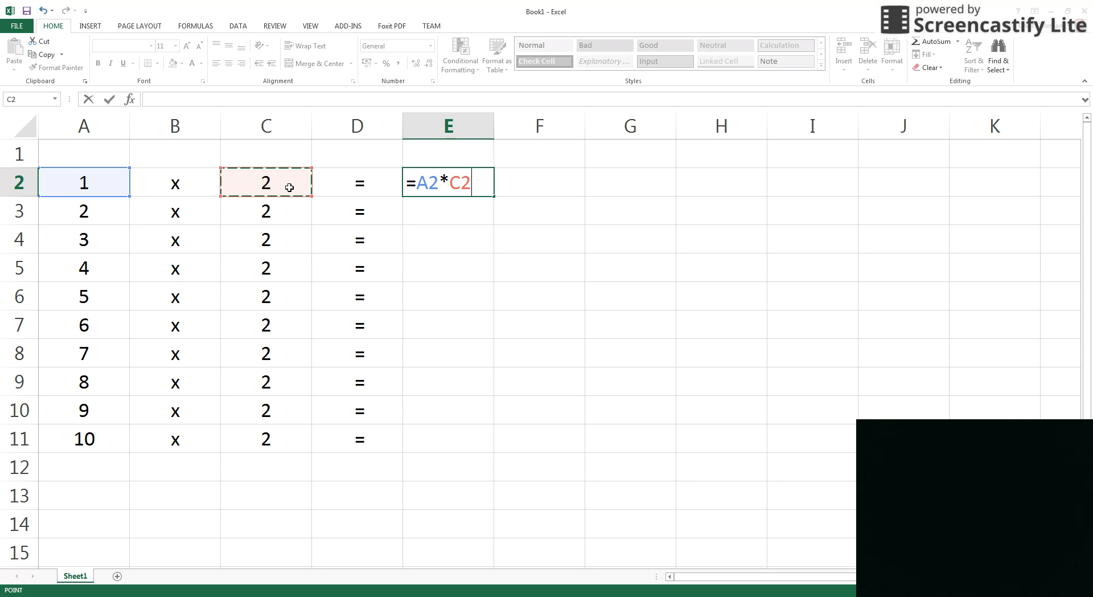
key(Return)
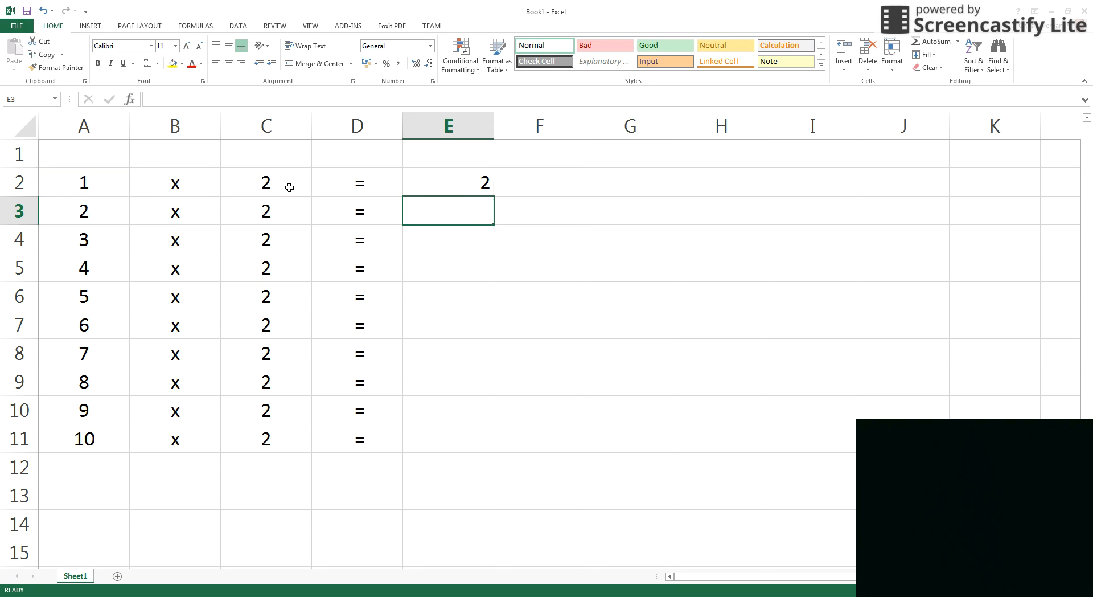
Copy the E2 formula down to E11 and centre the results vertically and horizontally.
click(470, 189)
drag(494, 196, 455, 462)
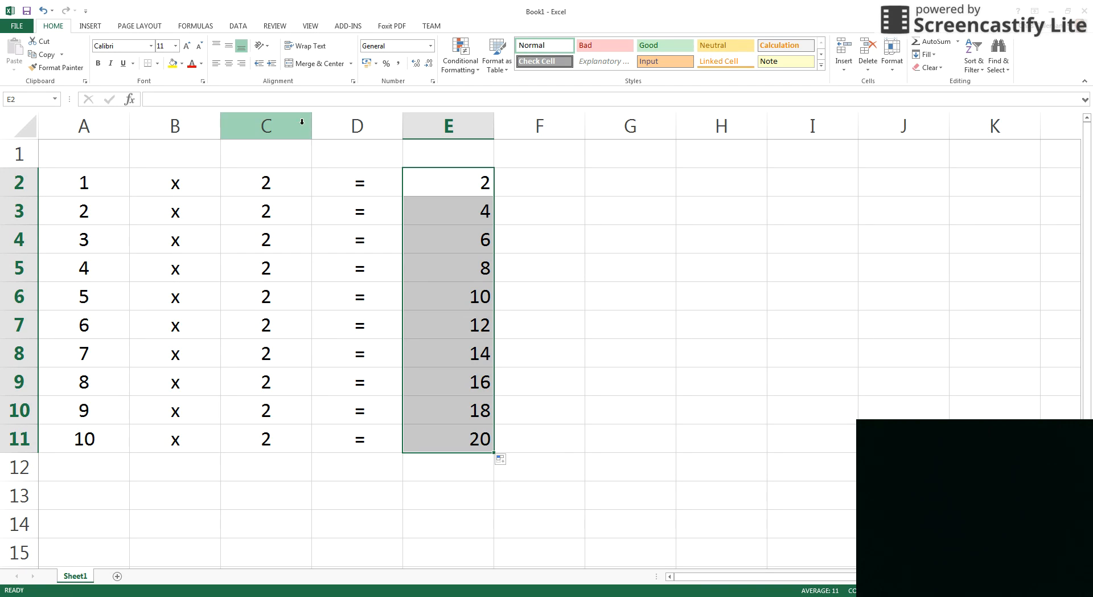
click(228, 45)
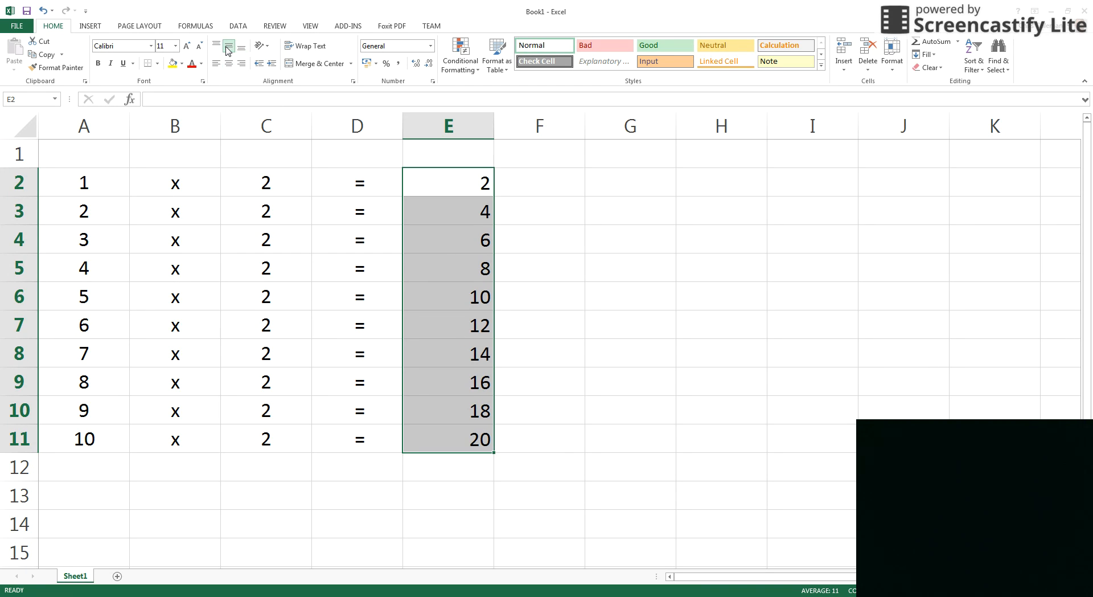
click(229, 64)
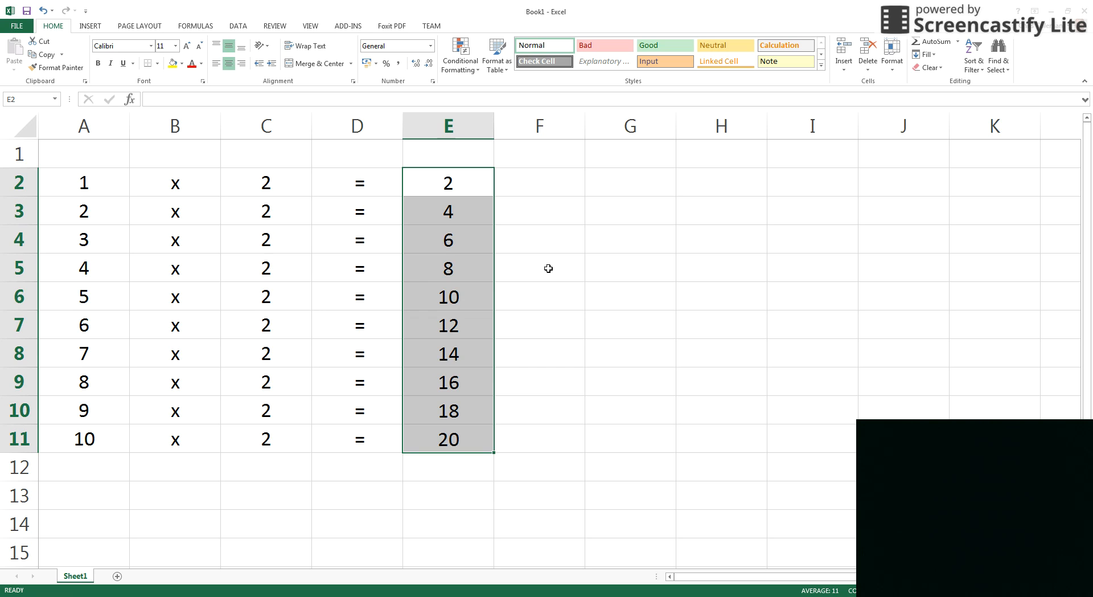
Enter 6 in C2 and copy it down to C11, giving results 6 through 60.
click(275, 188)
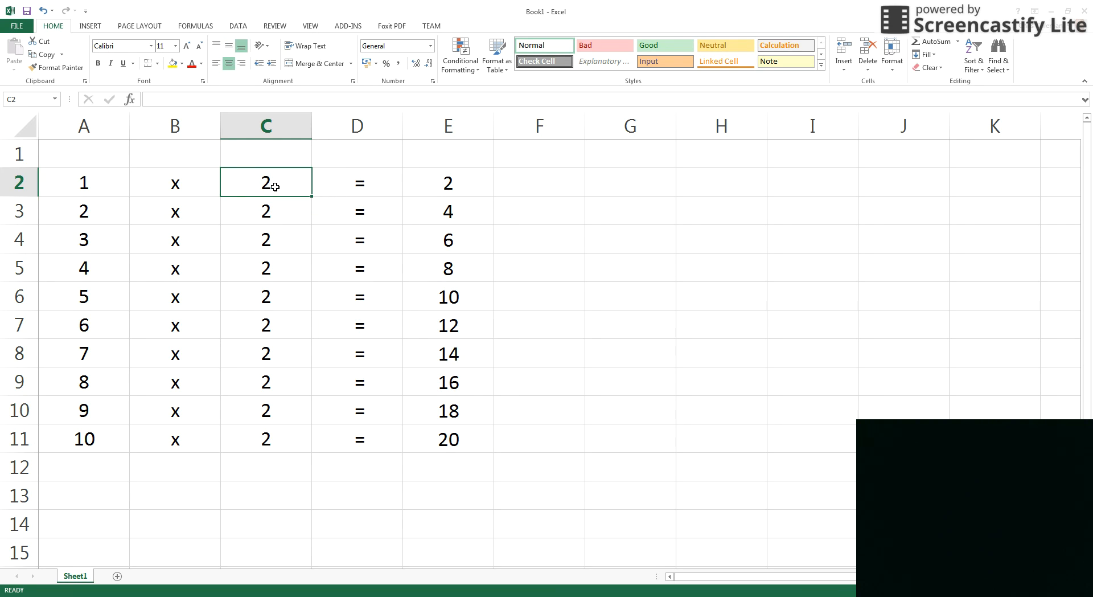
text(6)
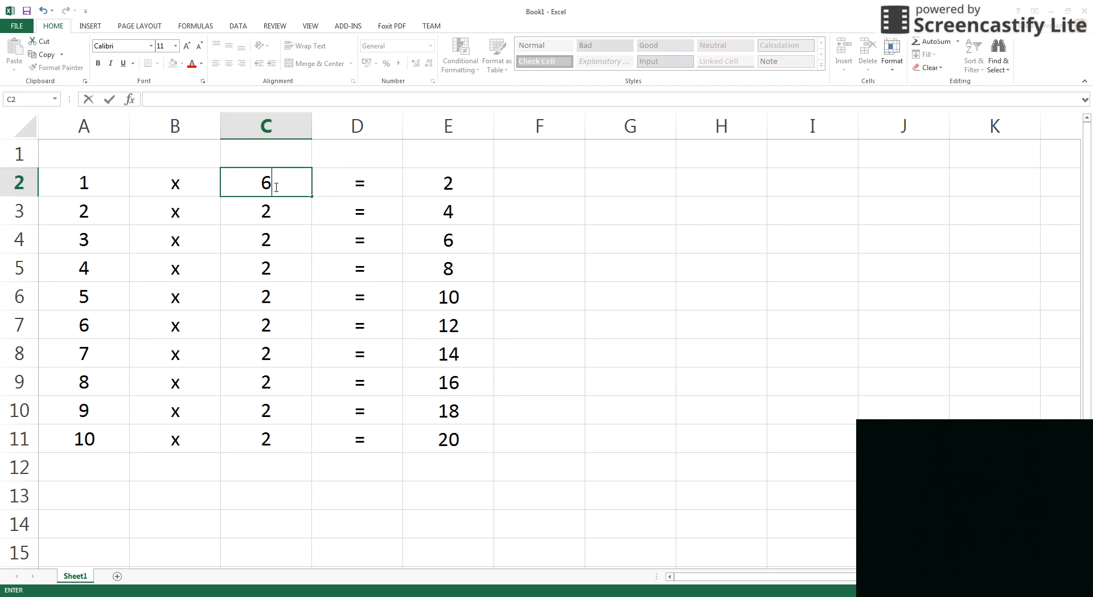
drag(313, 196, 321, 464)
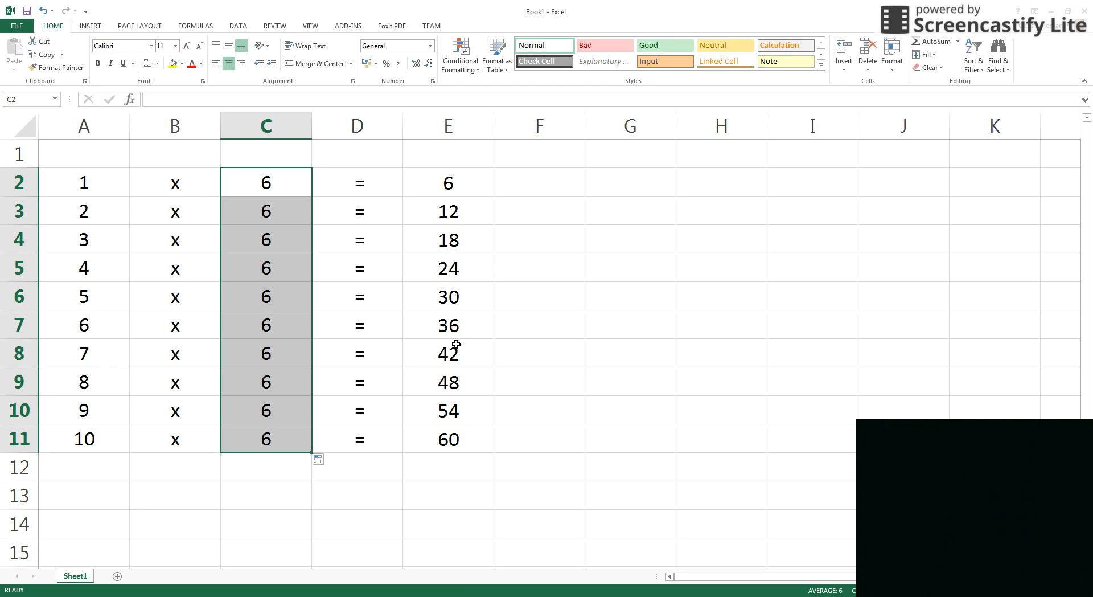
Replace C3:C11 with =C2 links so every row follows the C2 multiplier.
drag(279, 202, 276, 440)
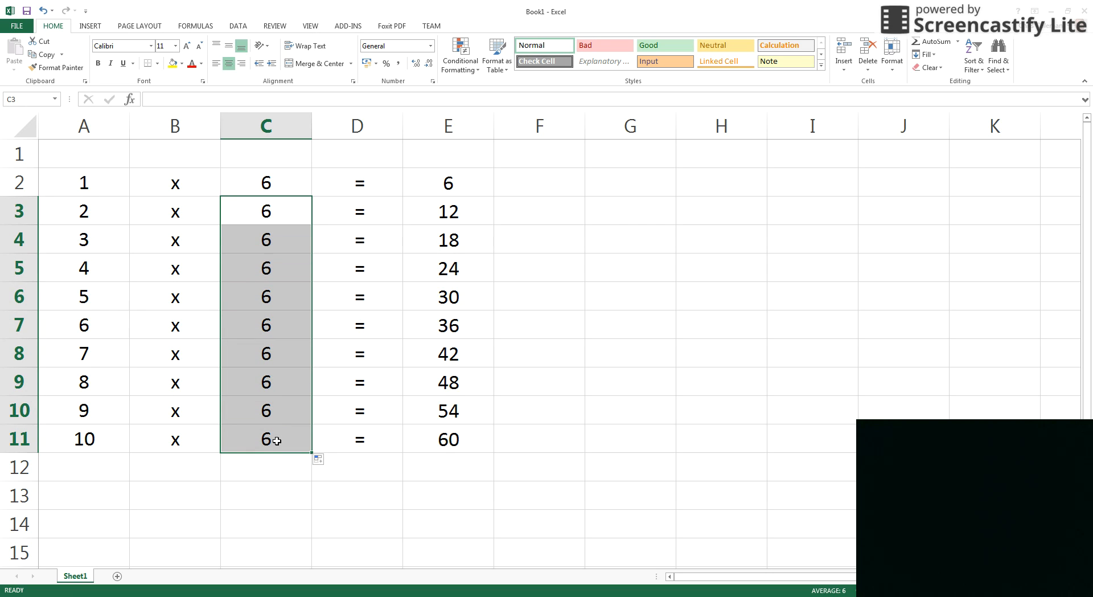
key(Delete)
click(265, 213)
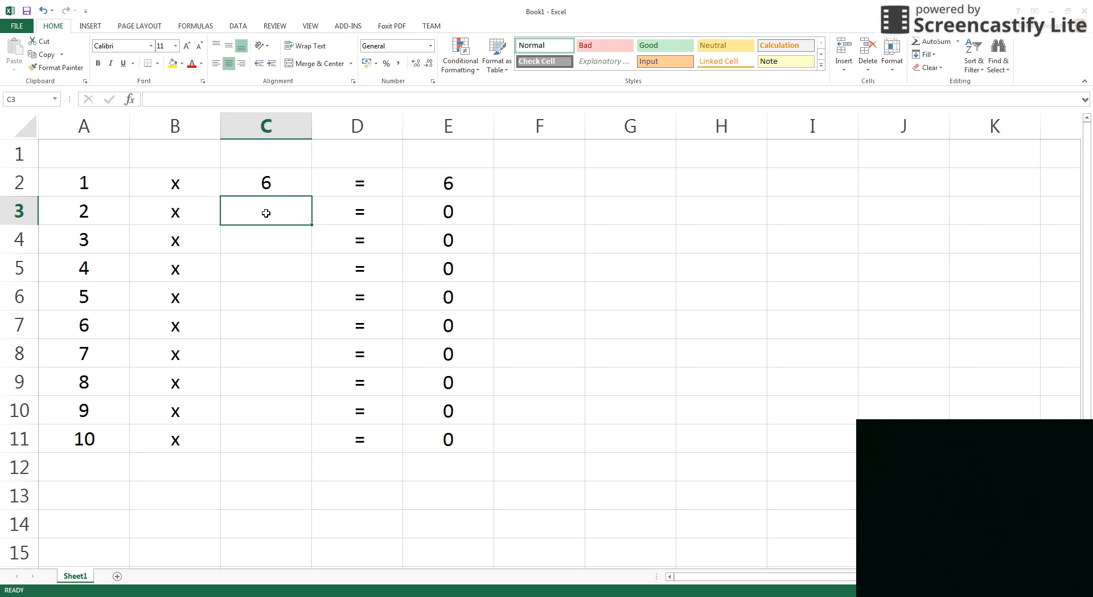
text(=)
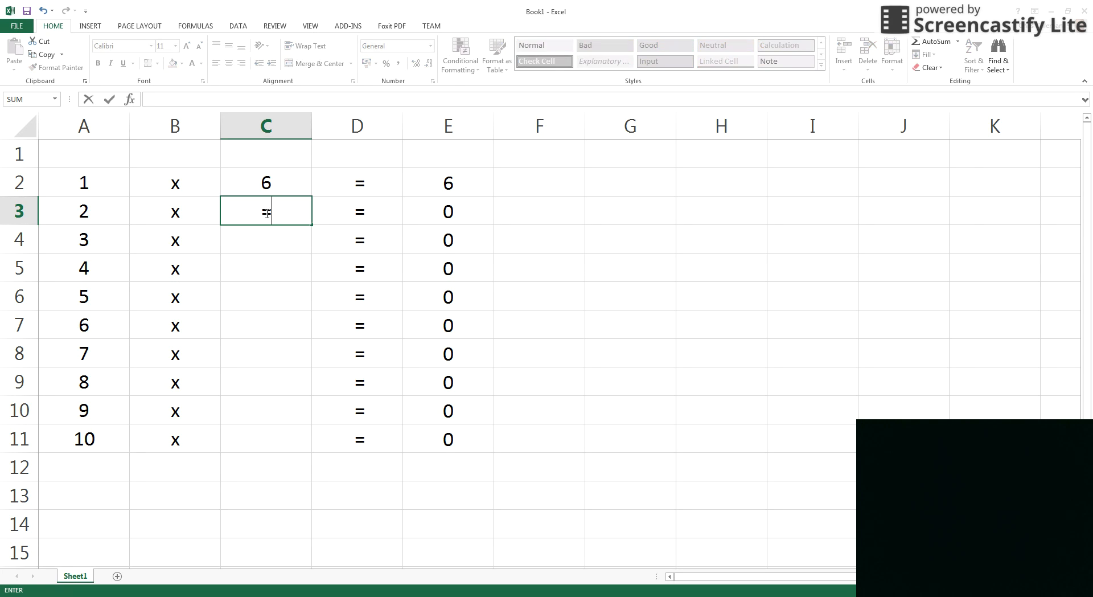
click(275, 182)
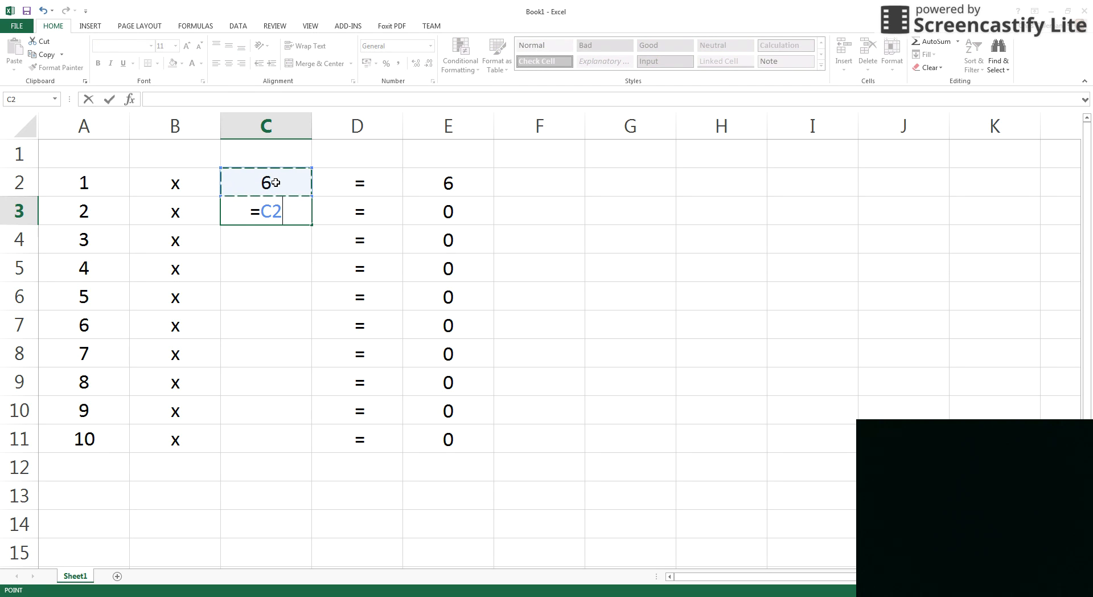
key(Return)
click(266, 212)
drag(312, 226, 286, 449)
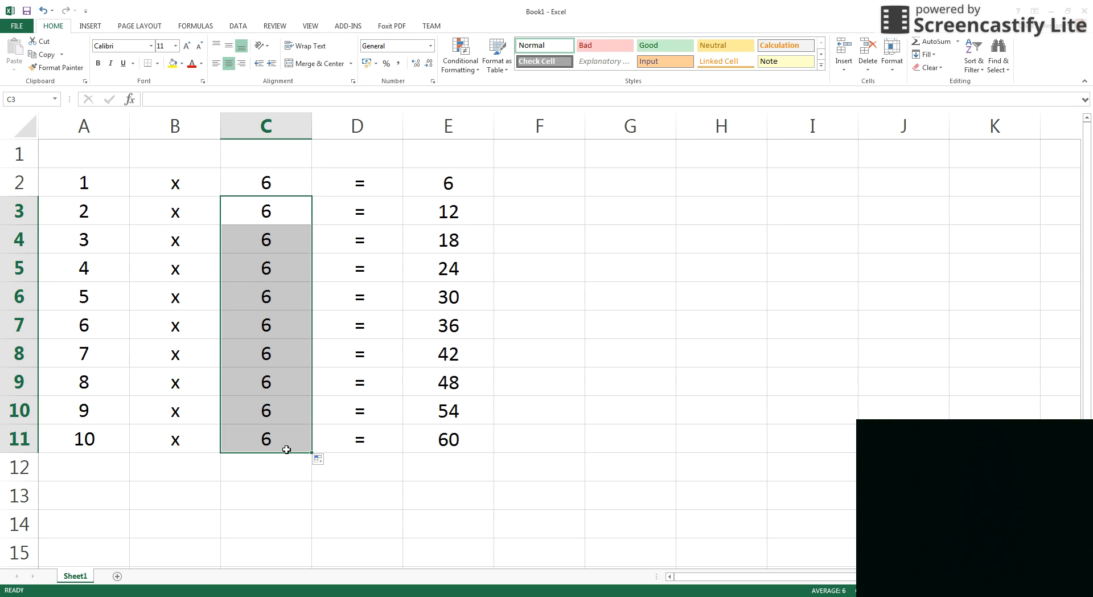
Set the C2 multiplier to 56, then 78, giving results 78 through 780.
click(269, 183)
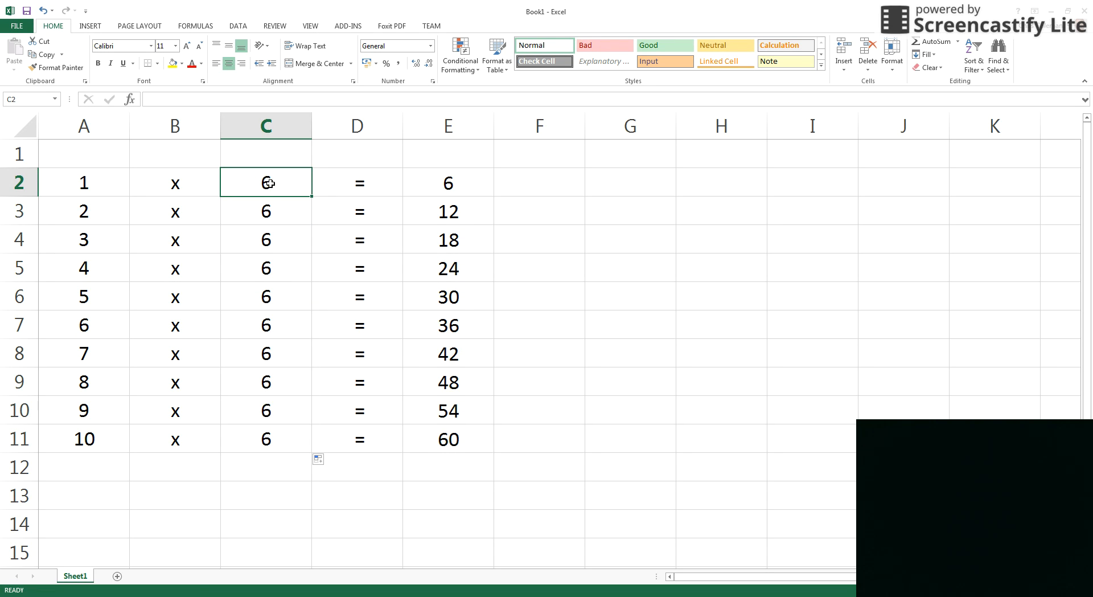
text(56)
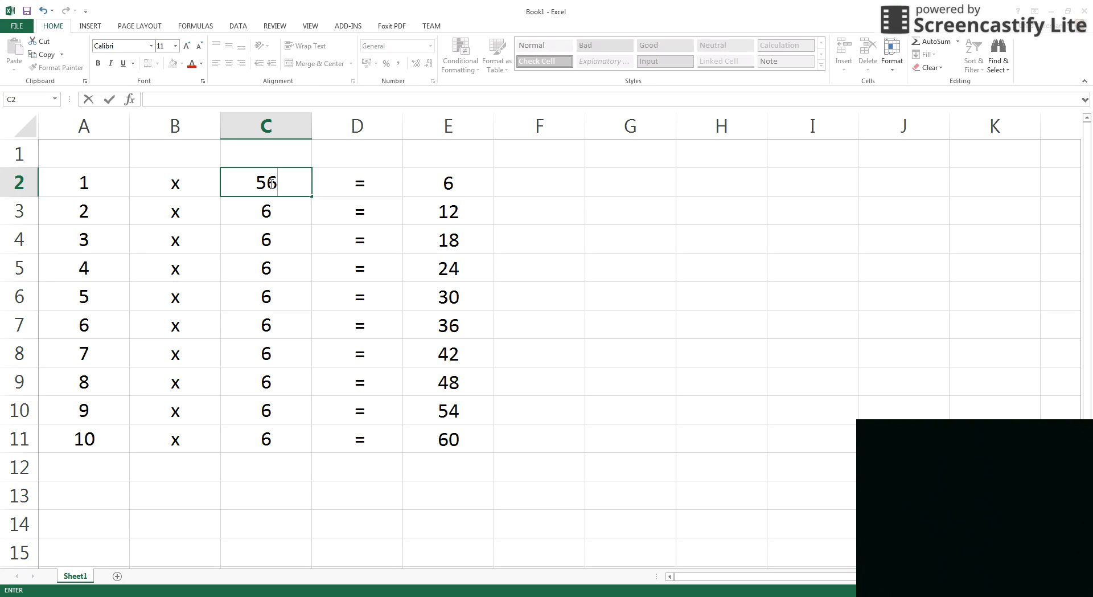
click(519, 235)
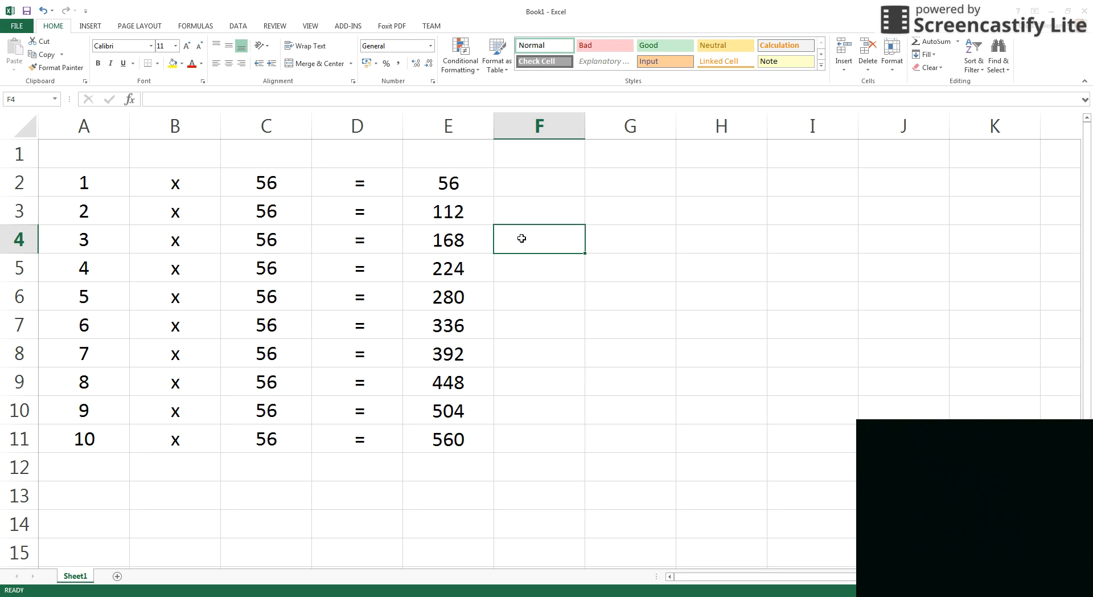
click(274, 184)
text(78)
click(597, 225)
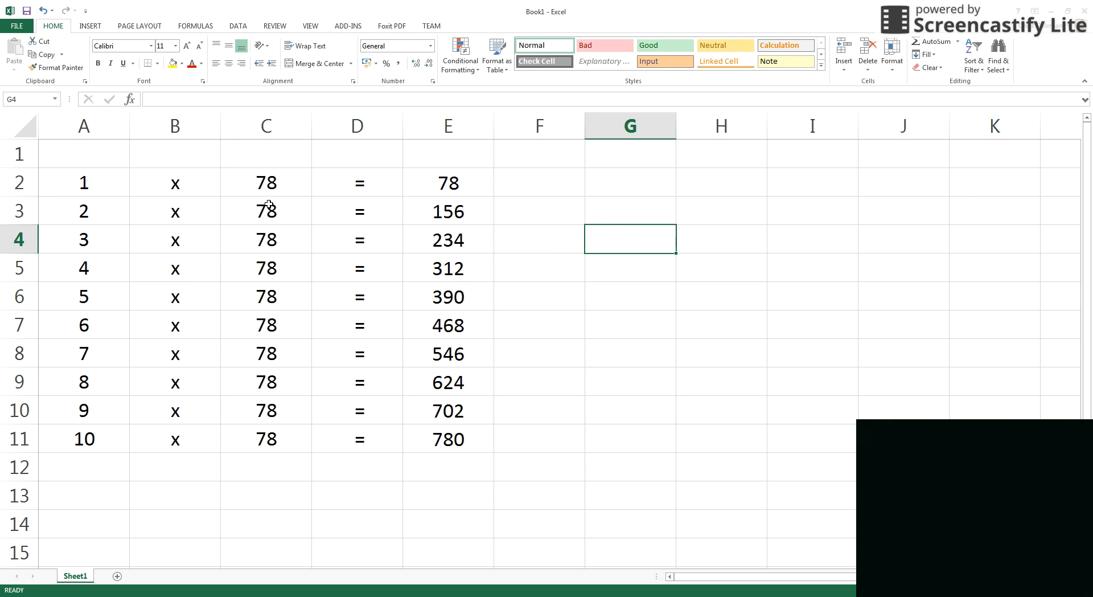
drag(268, 178, 265, 438)
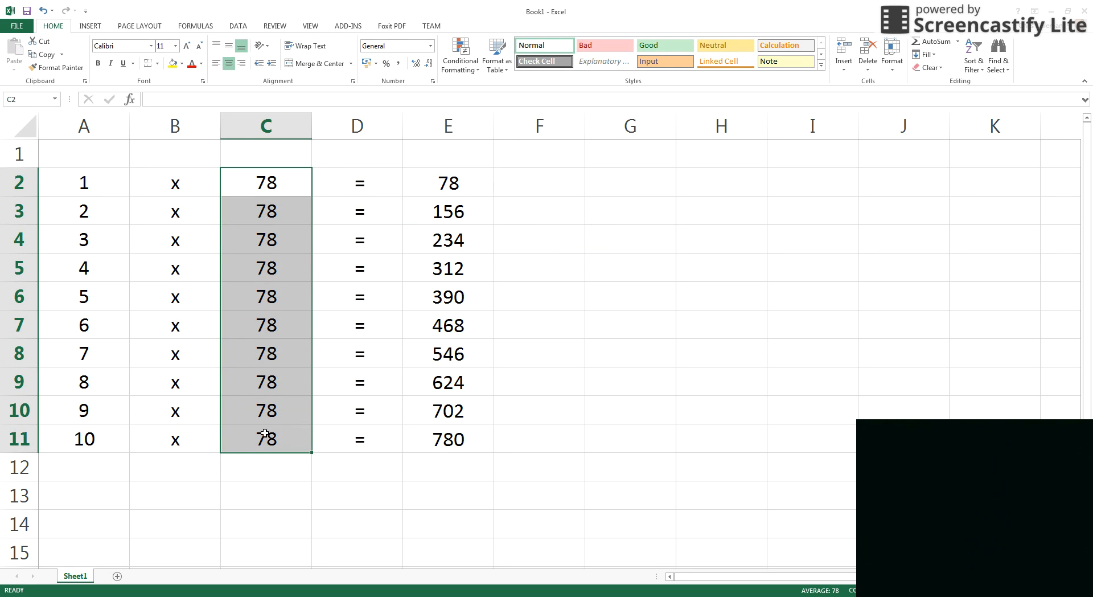
Clear C2:C11 and enter 7 as the new multiplier in C2.
key(Delete)
click(286, 180)
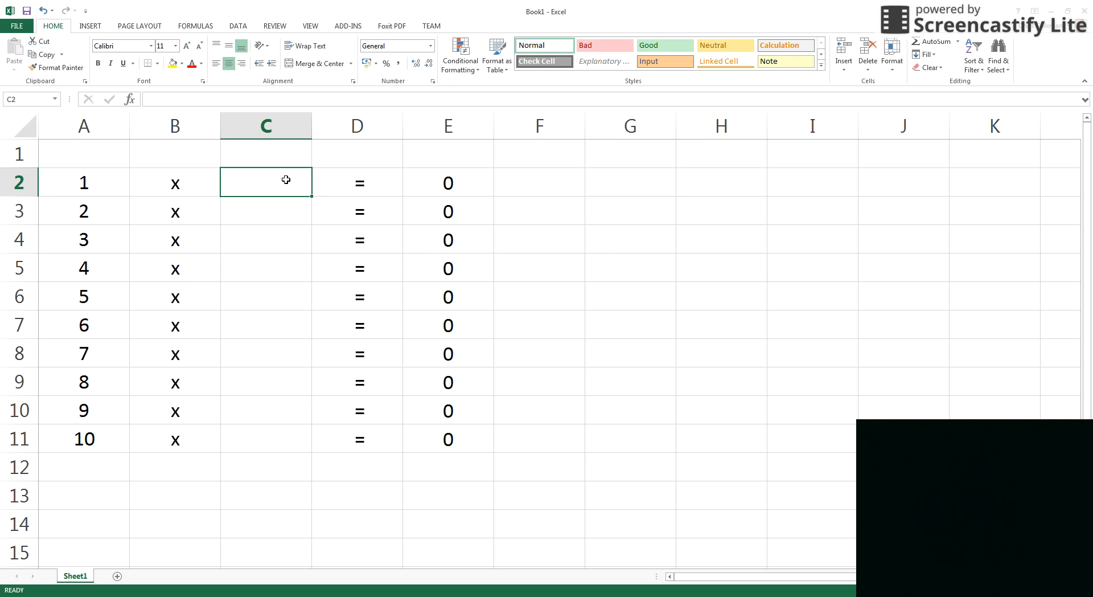
text(7)
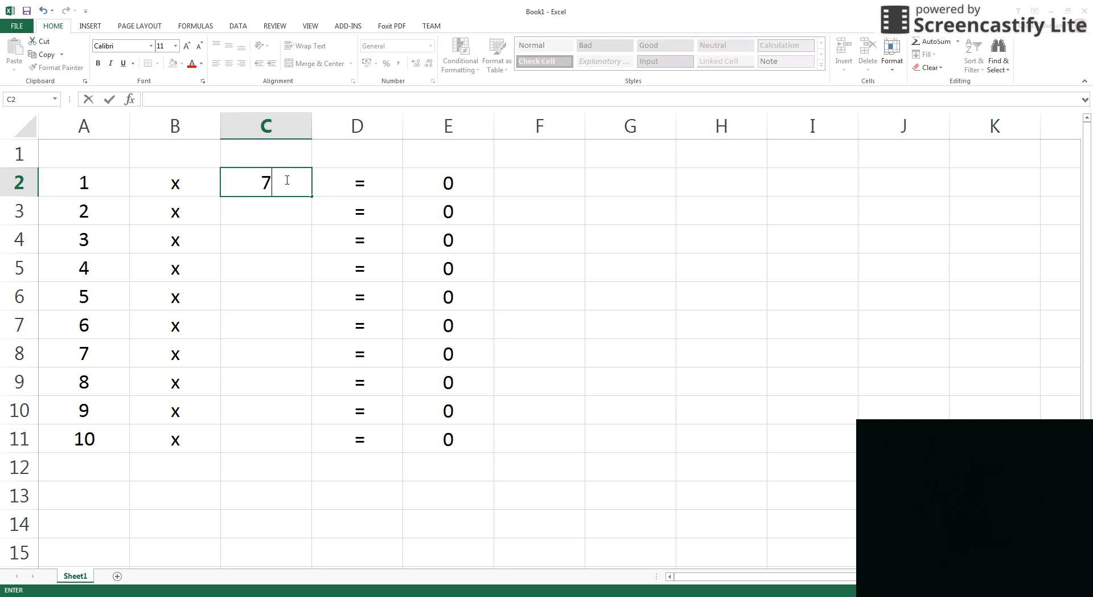
click(271, 214)
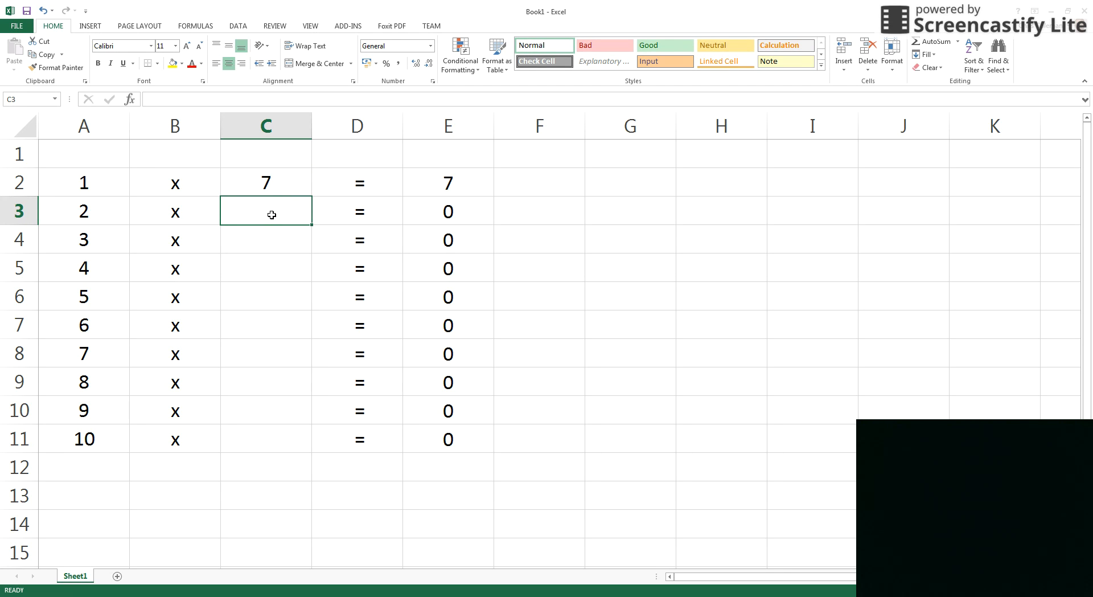
Link C3 to C2 with =C2 and fill it down to C11, giving 7 through 70.
text(=)
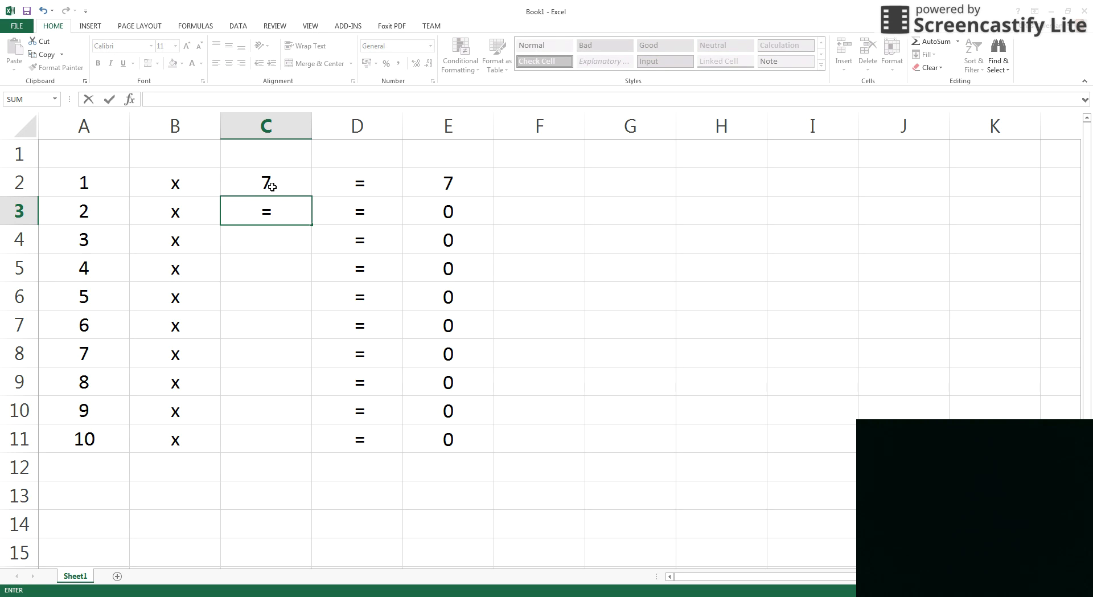
click(272, 187)
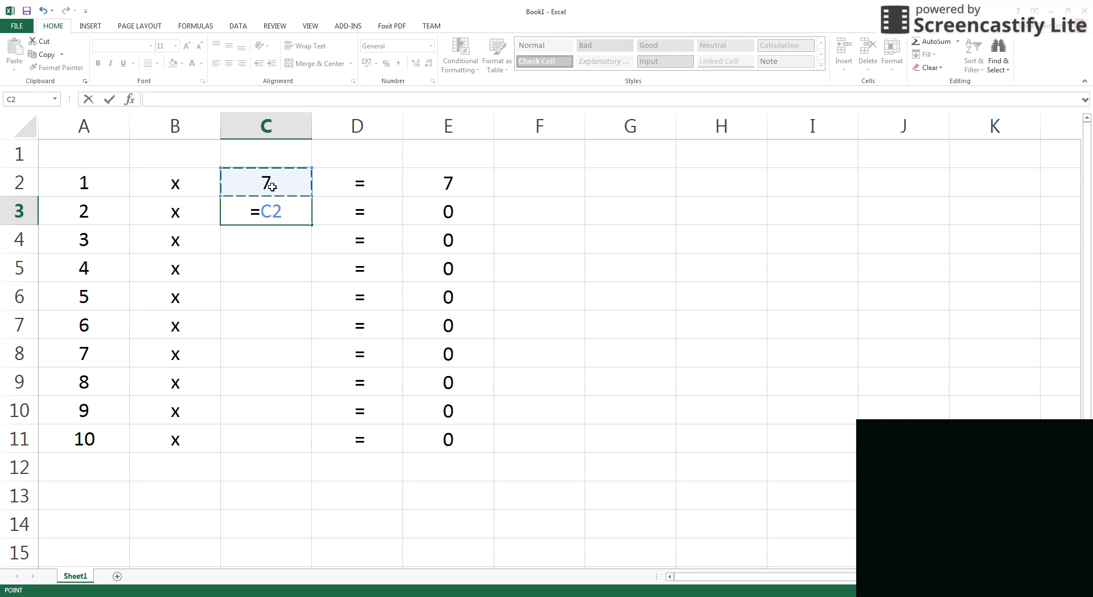
key(Return)
click(287, 207)
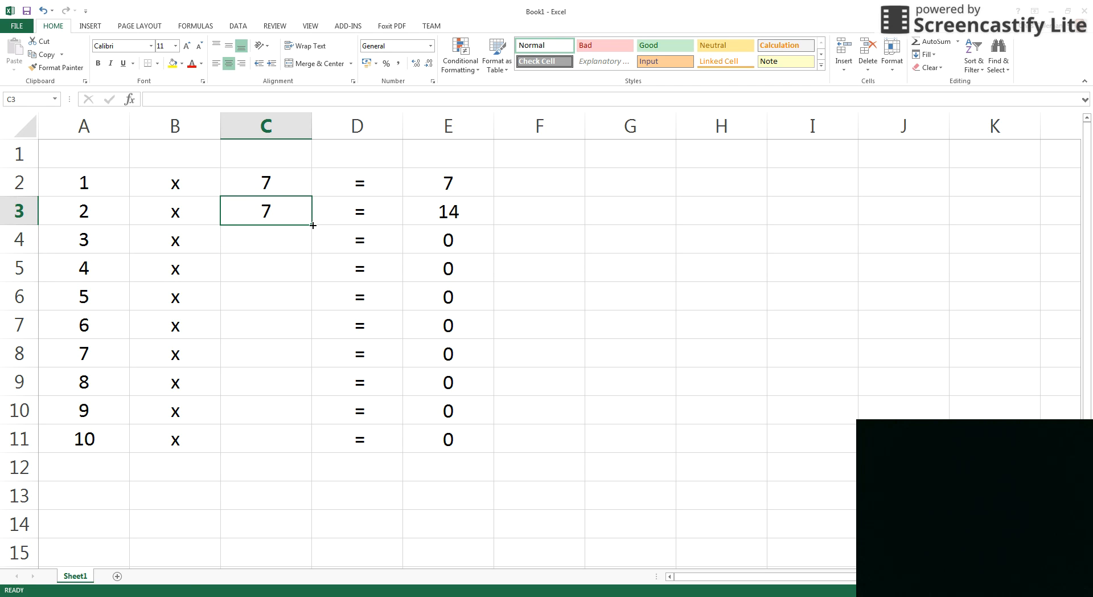
drag(312, 224, 311, 460)
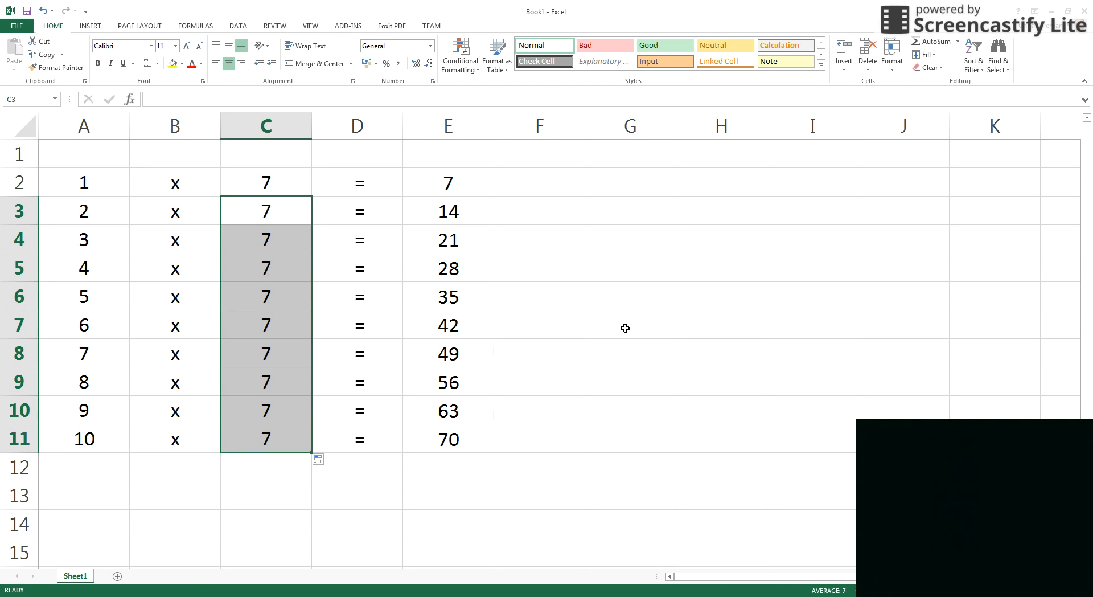
click(261, 179)
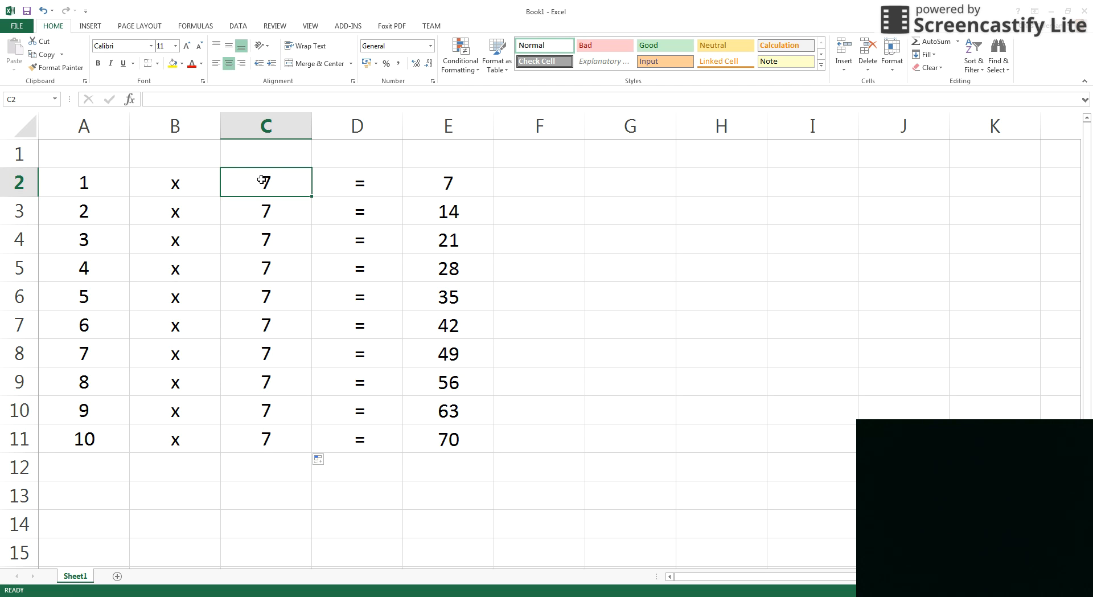
Change the C2 multiplier to 9, then to 10 for the ten times table.
text(9)
click(533, 263)
click(252, 192)
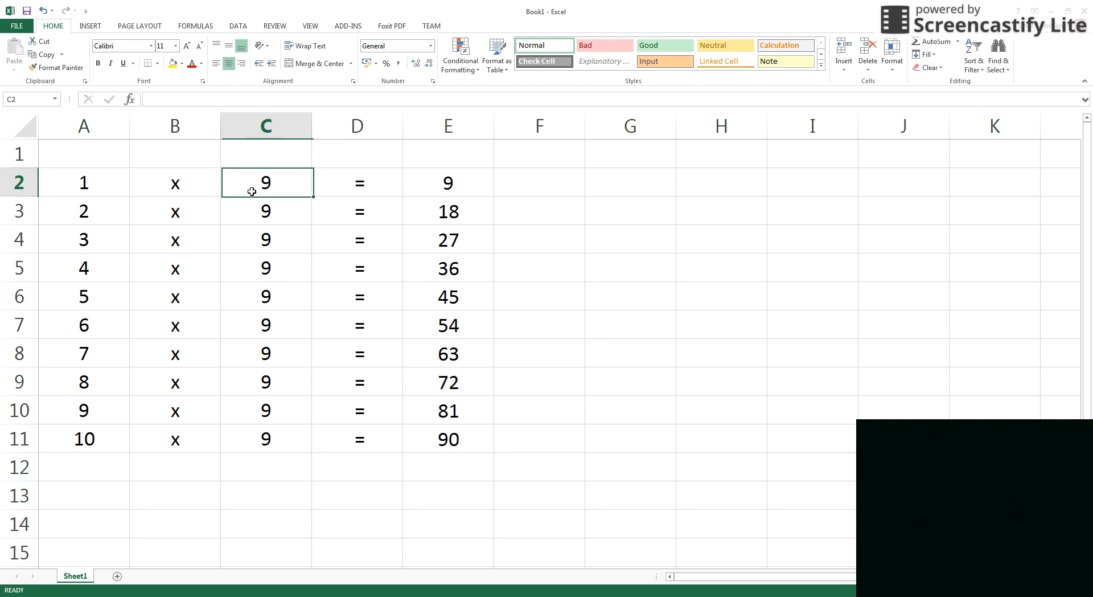
text(10)
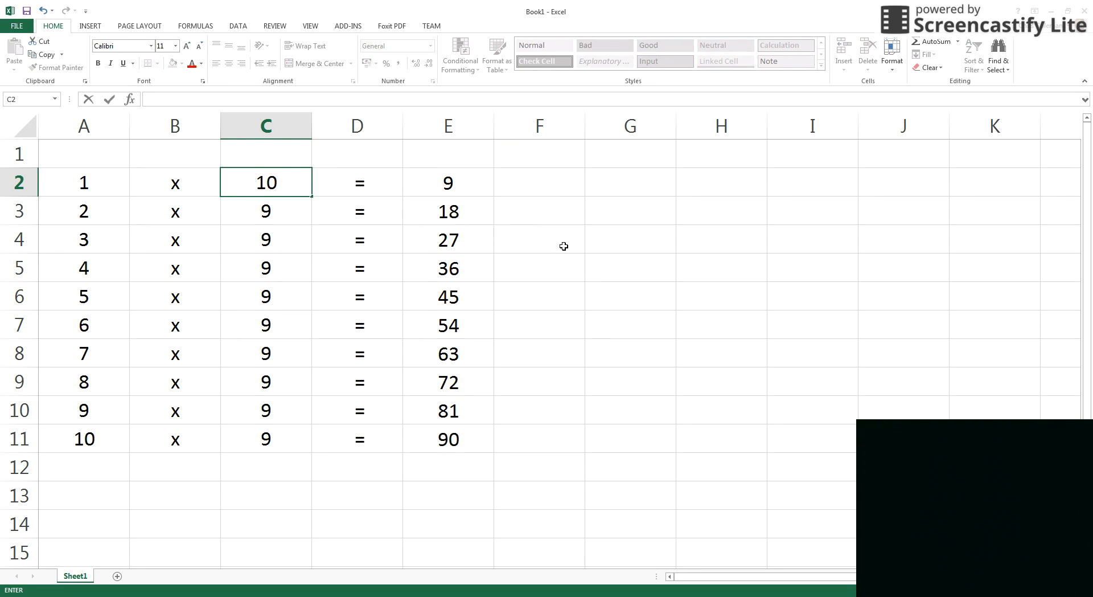
click(564, 246)
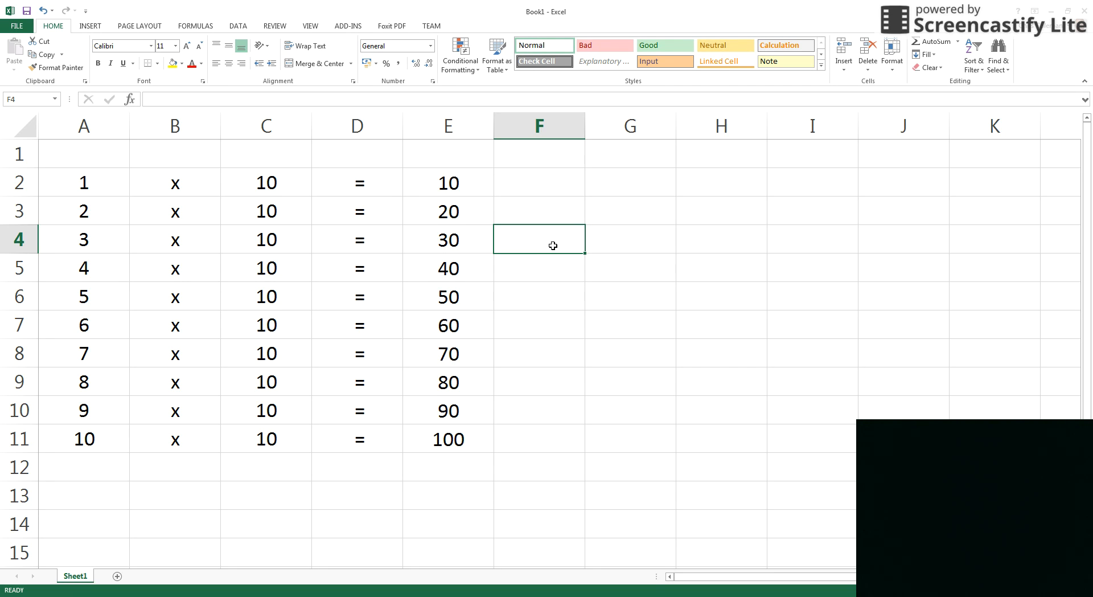